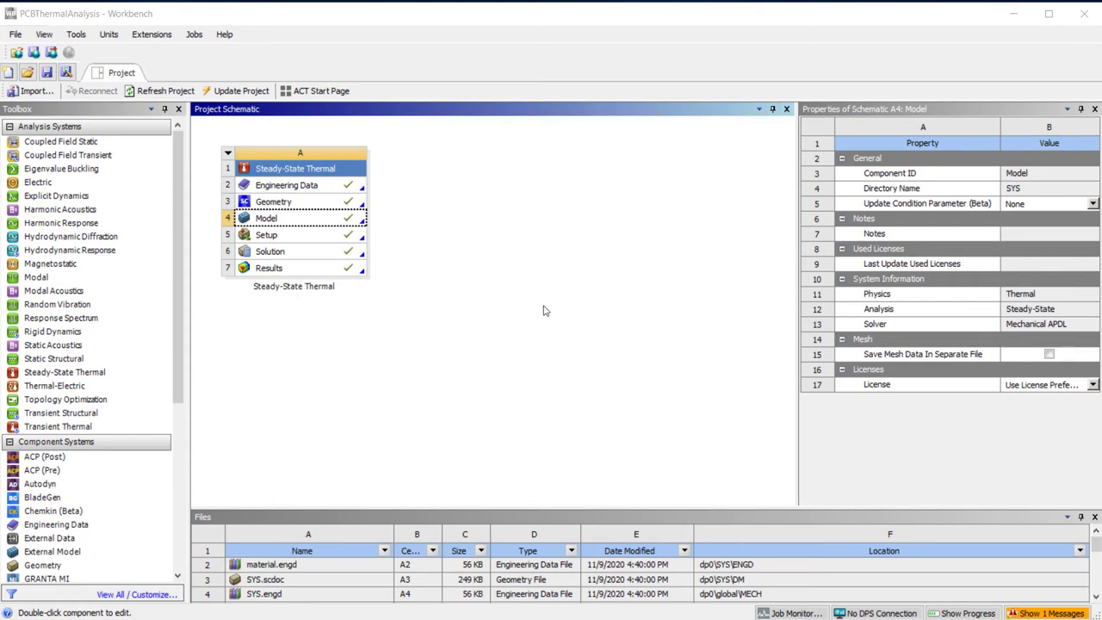
- Open Model (A4) and check the material of each PCB assembly body, PCB through HeatSink1
{"action": "double_click", "coordinate": [276, 221]}
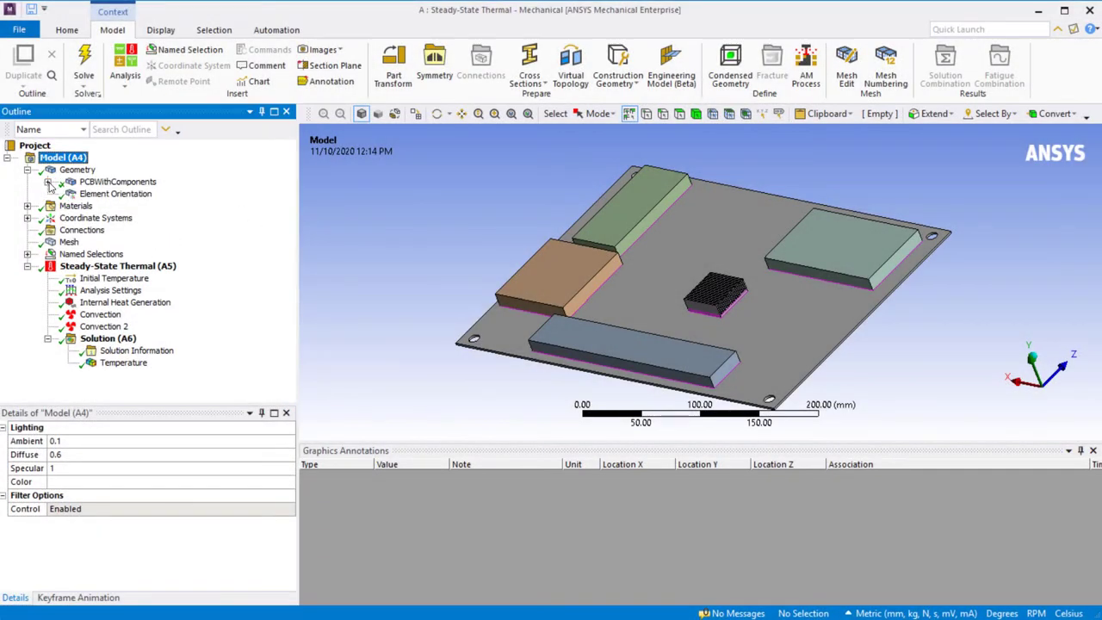
{"action": "left_click", "coordinate": [48, 182]}
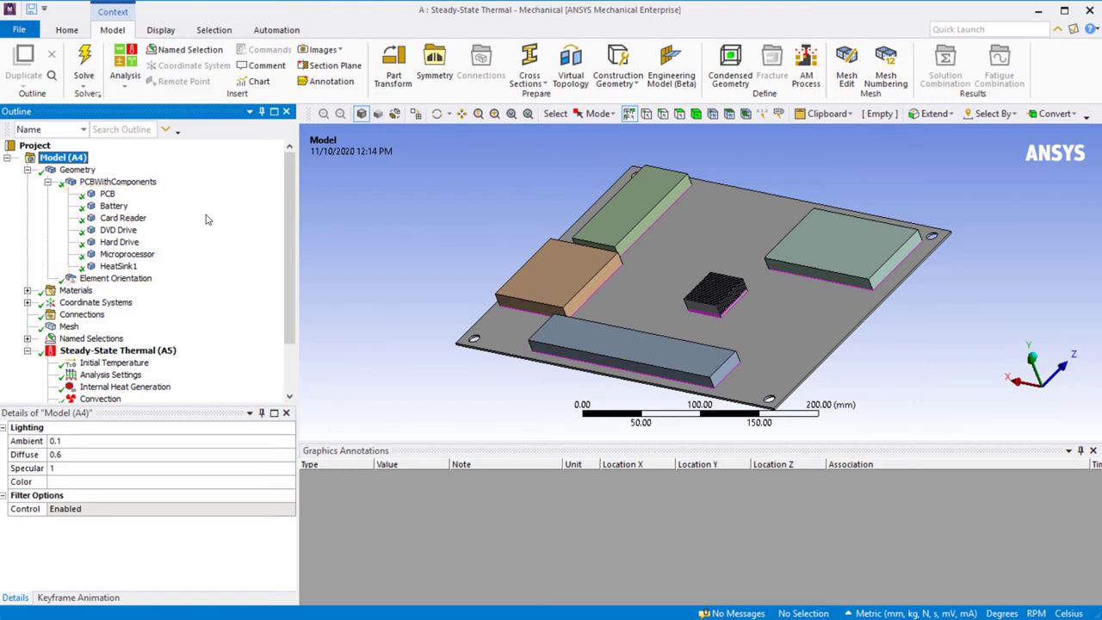
{"action": "left_click", "coordinate": [106, 194]}
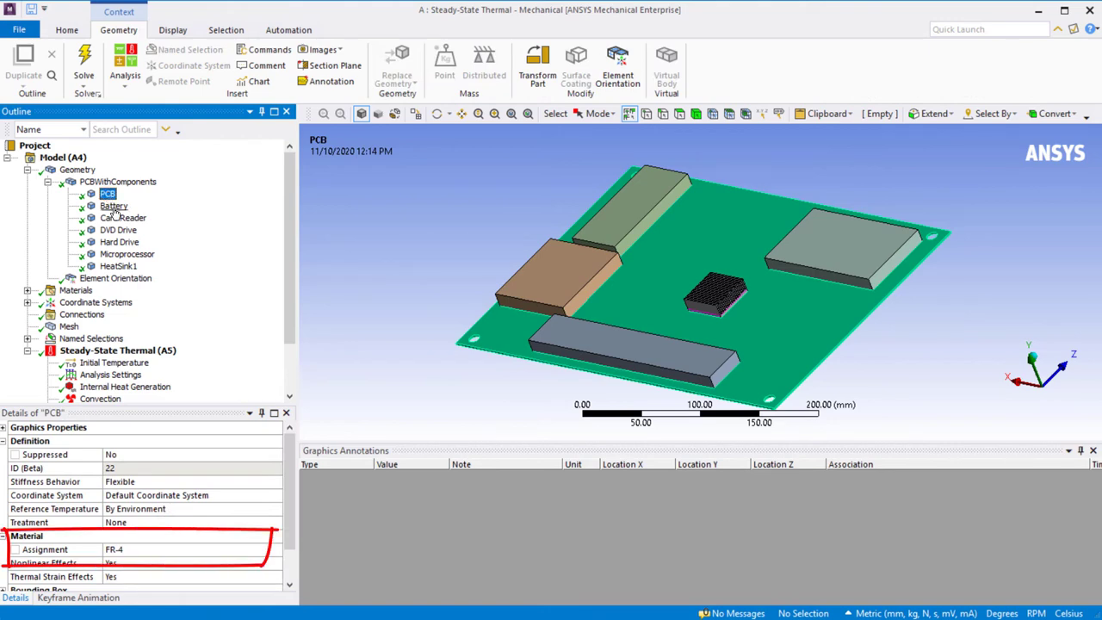
{"action": "left_click", "coordinate": [113, 206]}
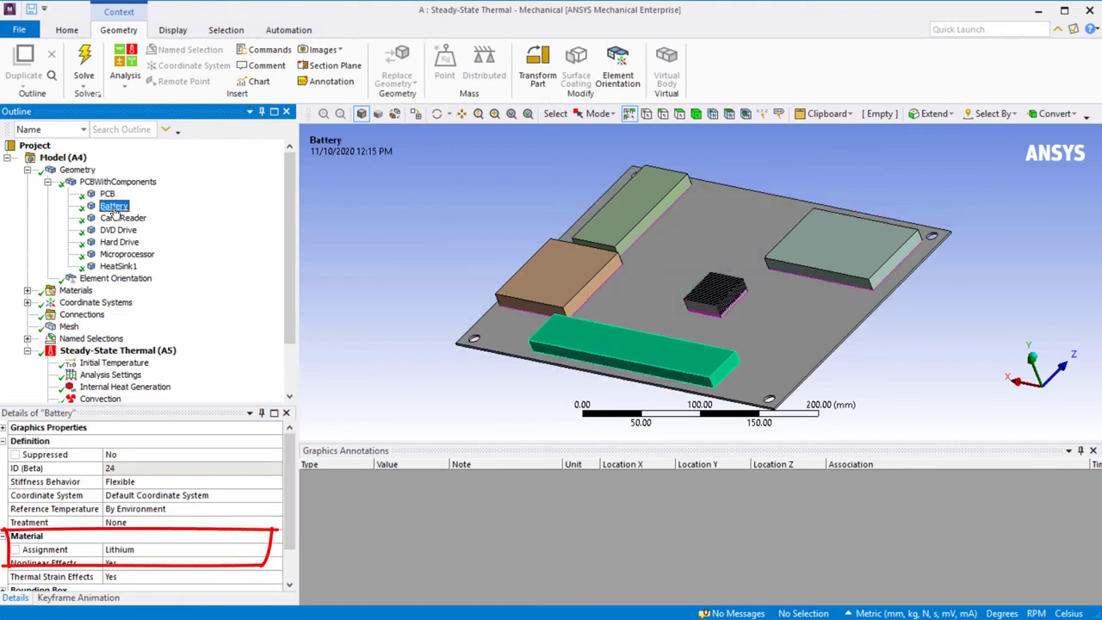
{"action": "left_click", "coordinate": [127, 255]}
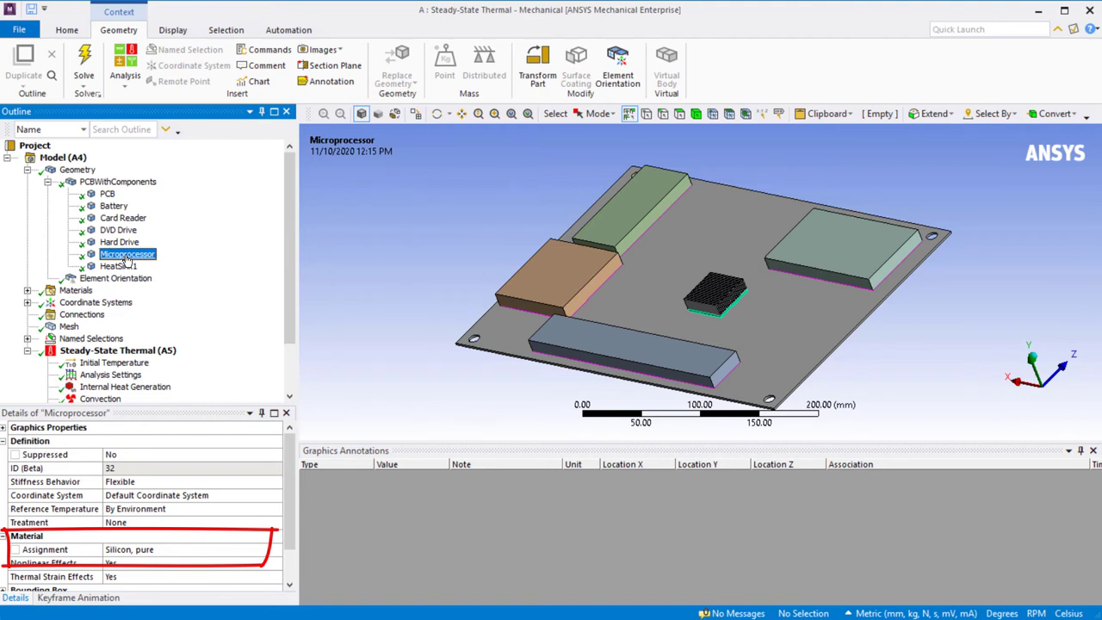
{"action": "left_click", "coordinate": [120, 221]}
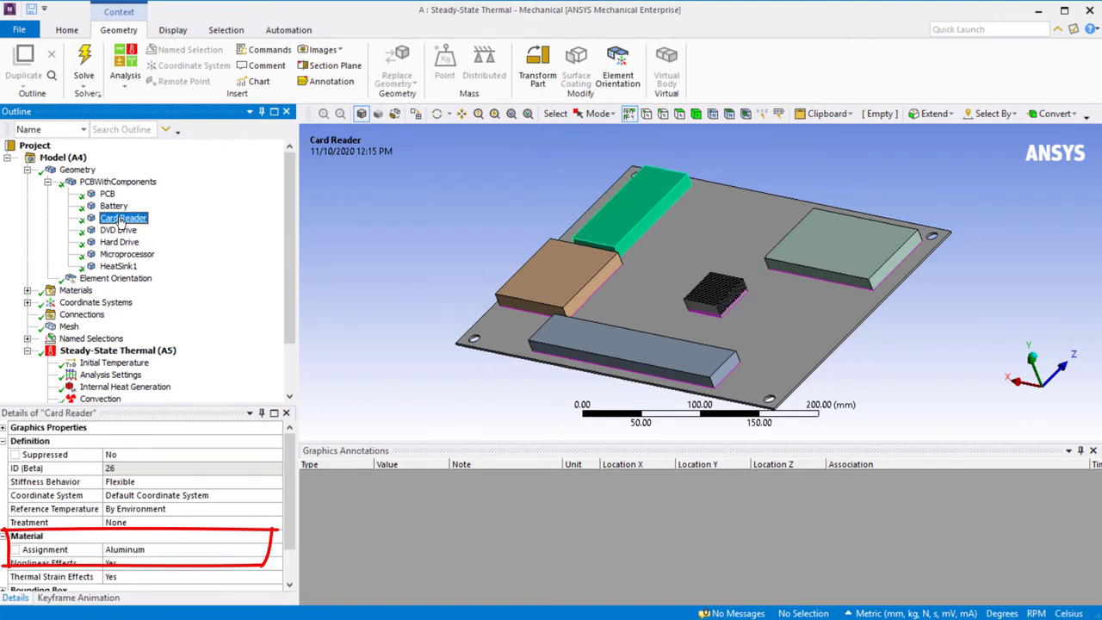
{"action": "left_click", "coordinate": [118, 231]}
{"action": "left_click", "coordinate": [119, 243]}
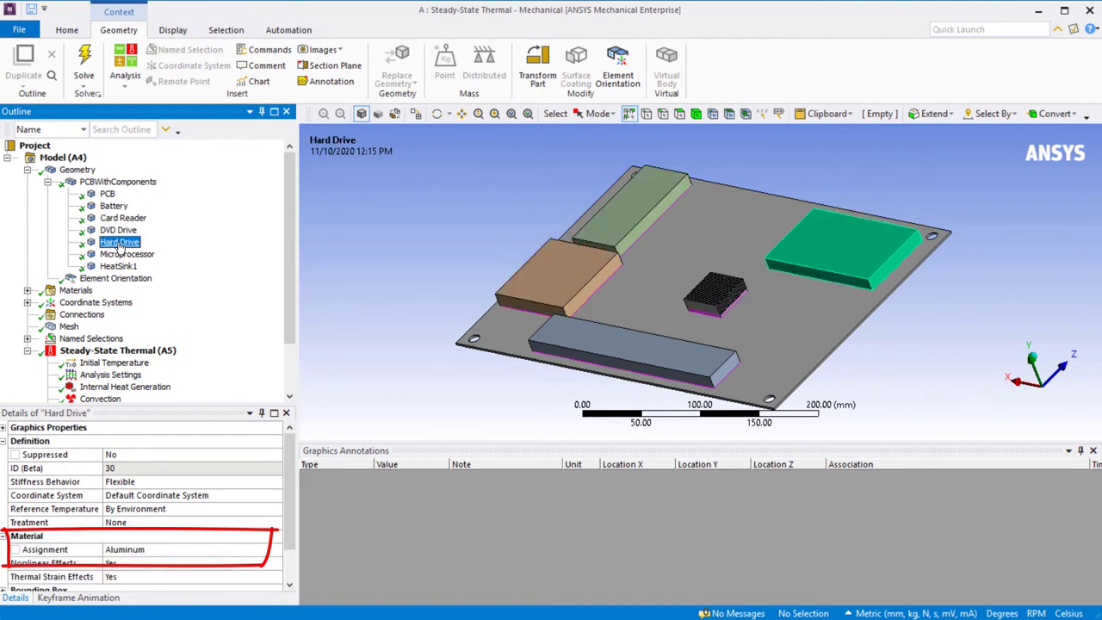
{"action": "left_click", "coordinate": [115, 267]}
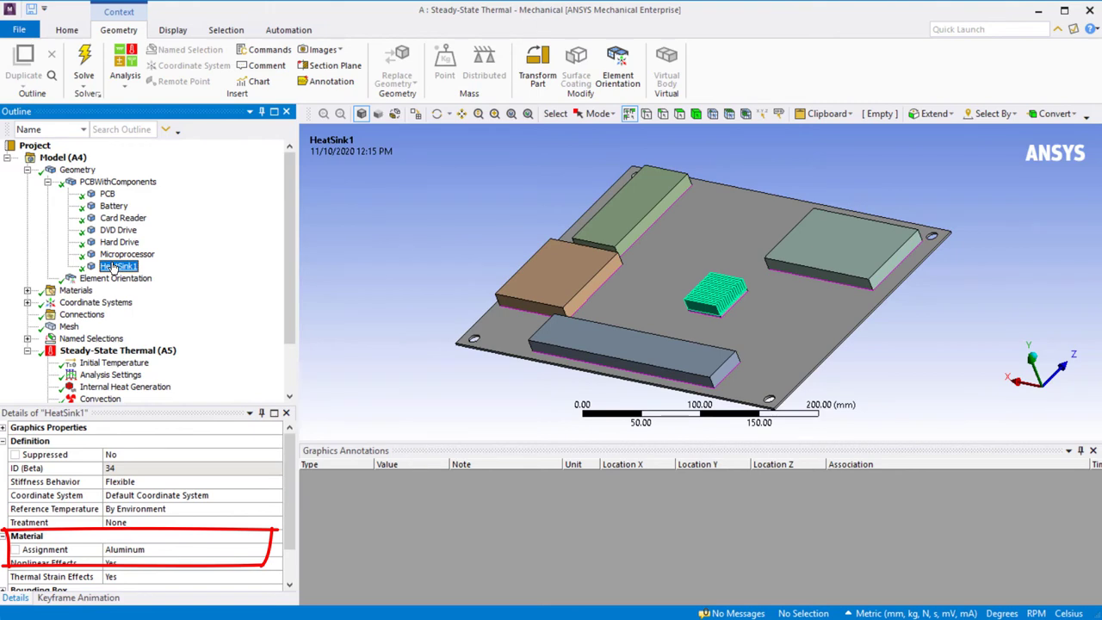
- Review the FR-4 material properties, then show the 7.5 mm linear board mesh
{"action": "left_click", "coordinate": [28, 291]}
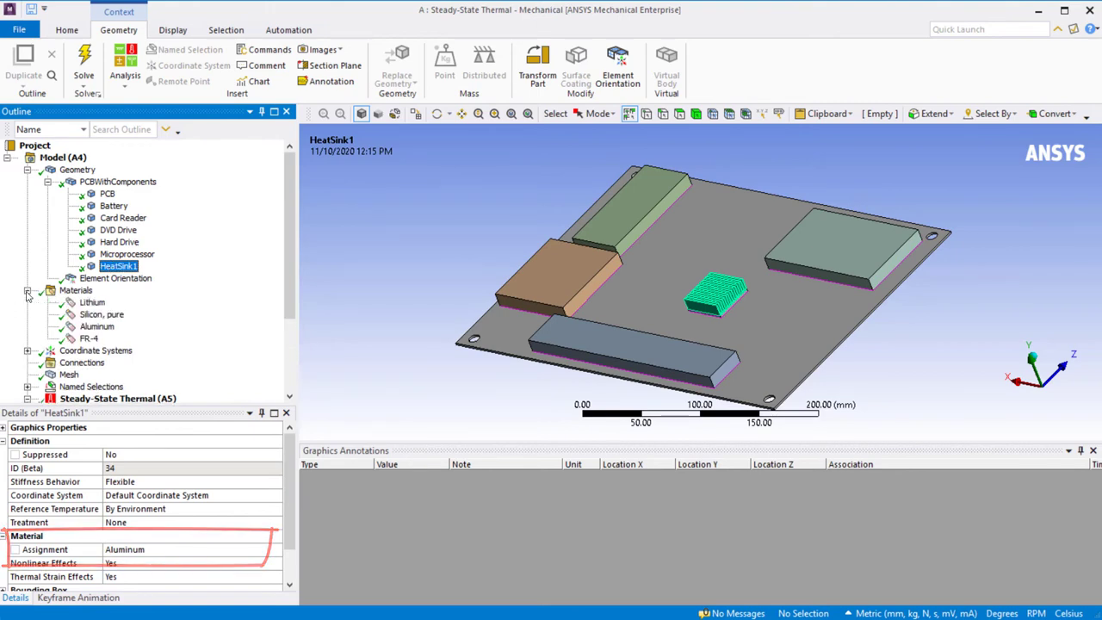
{"action": "left_click", "coordinate": [89, 340]}
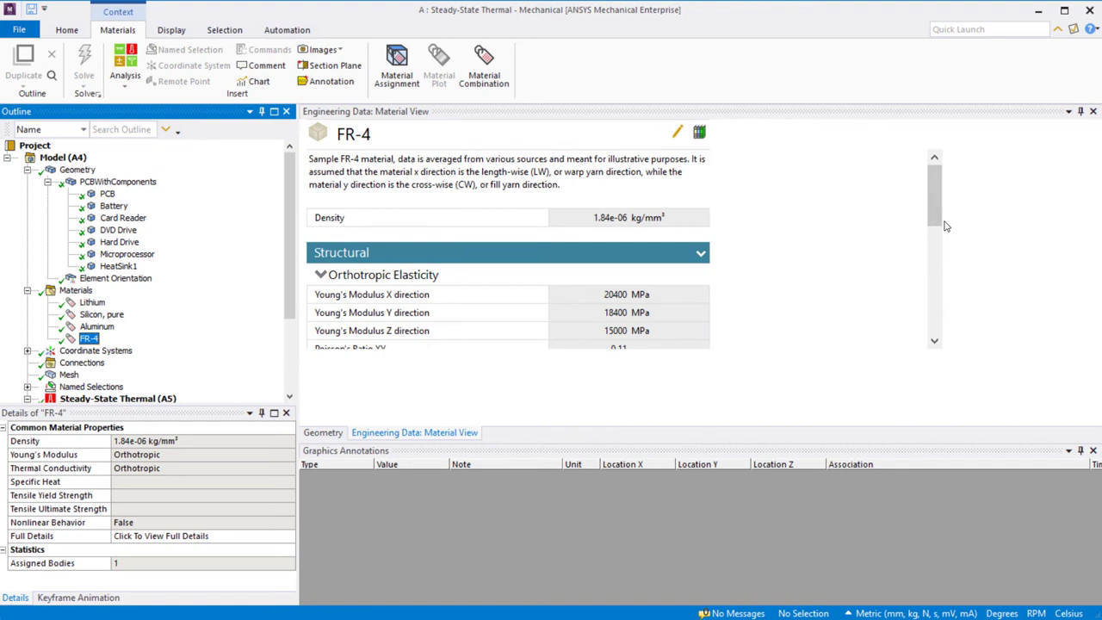
{"action": "left_click_drag", "start_coordinate": [935, 226], "coordinate": [932, 269]}
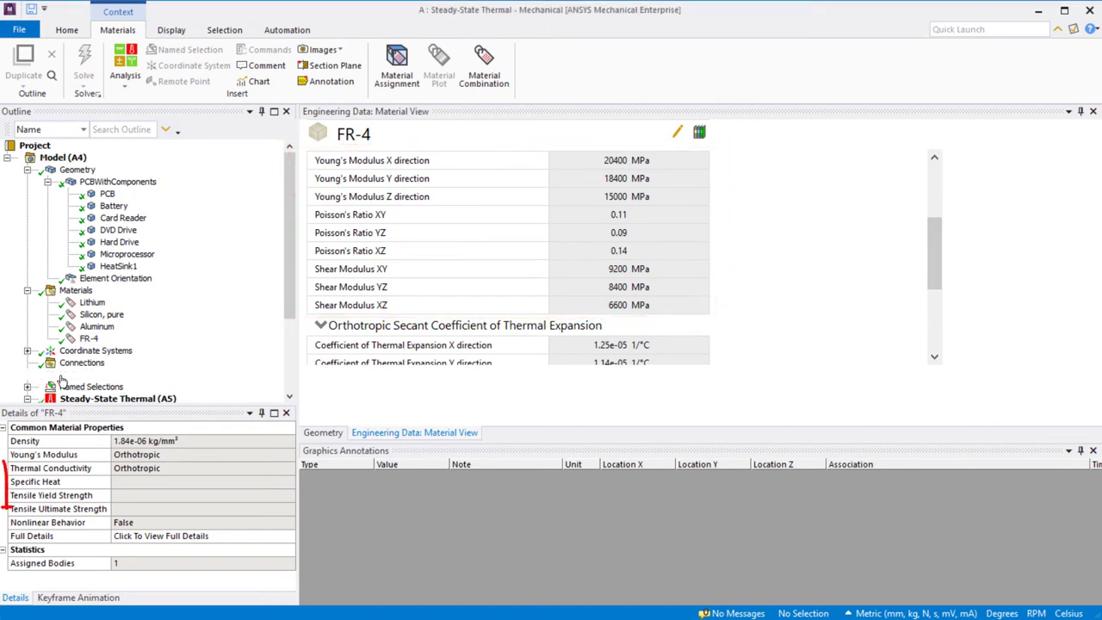
{"action": "left_click", "coordinate": [69, 375]}
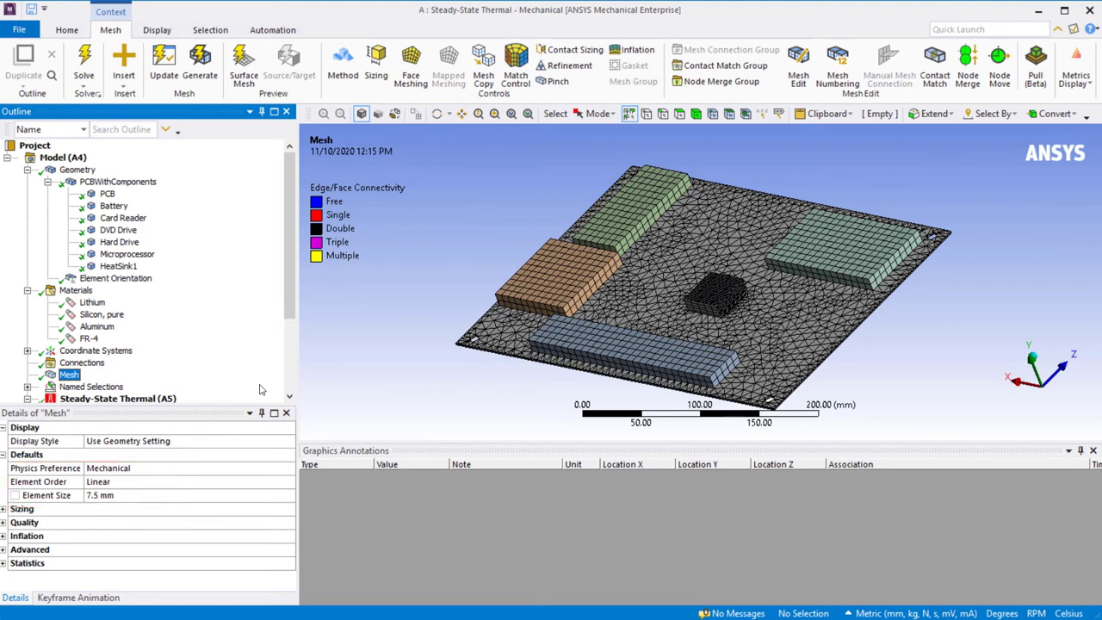
- Check Internal Heat Generation, Convection and Convection 2, then show the 21.998–84.495 °C temperature contour
{"action": "scroll", "coordinate": [287, 398], "scroll_direction": "down", "scroll_amount": 3}
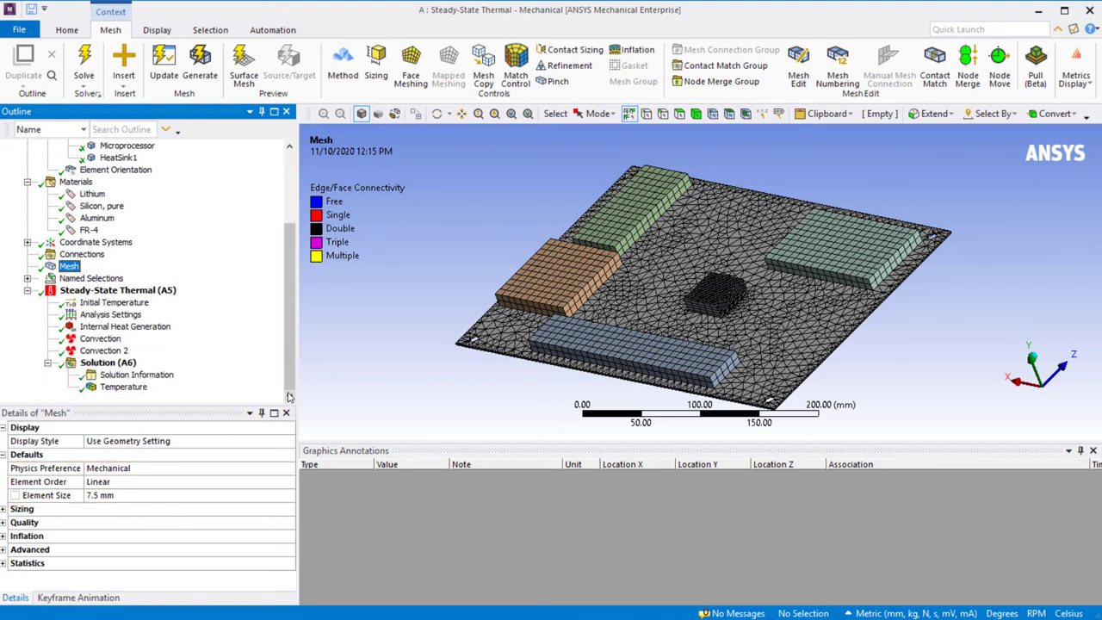
{"action": "left_click", "coordinate": [158, 329]}
{"action": "scroll", "coordinate": [699, 278], "scroll_direction": "up", "scroll_amount": 5}
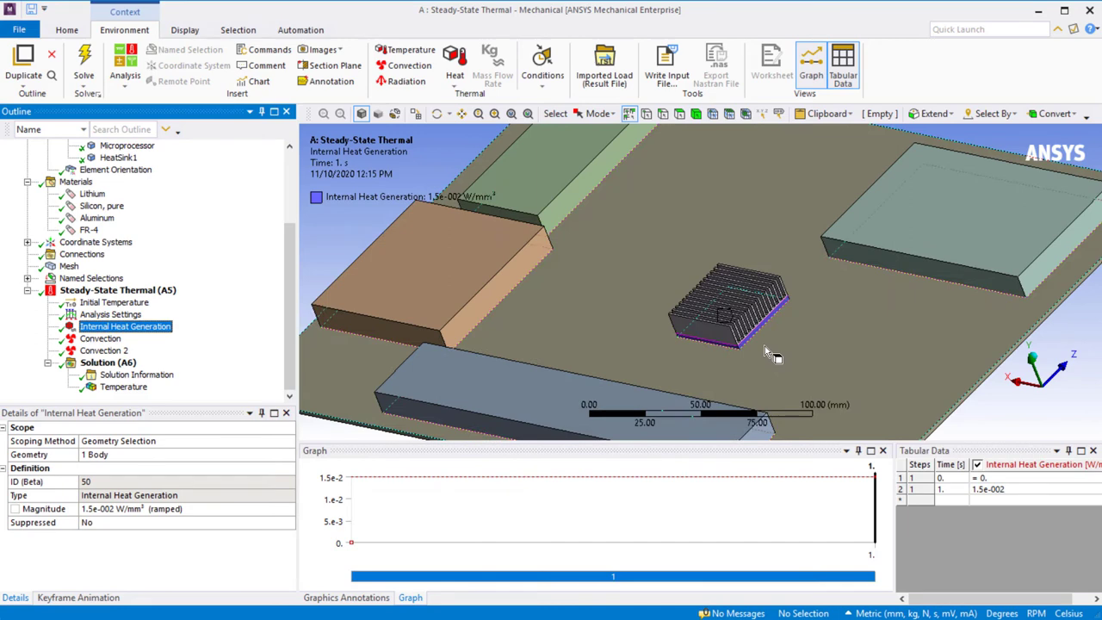
{"action": "scroll", "coordinate": [849, 362], "scroll_direction": "up", "scroll_amount": 2}
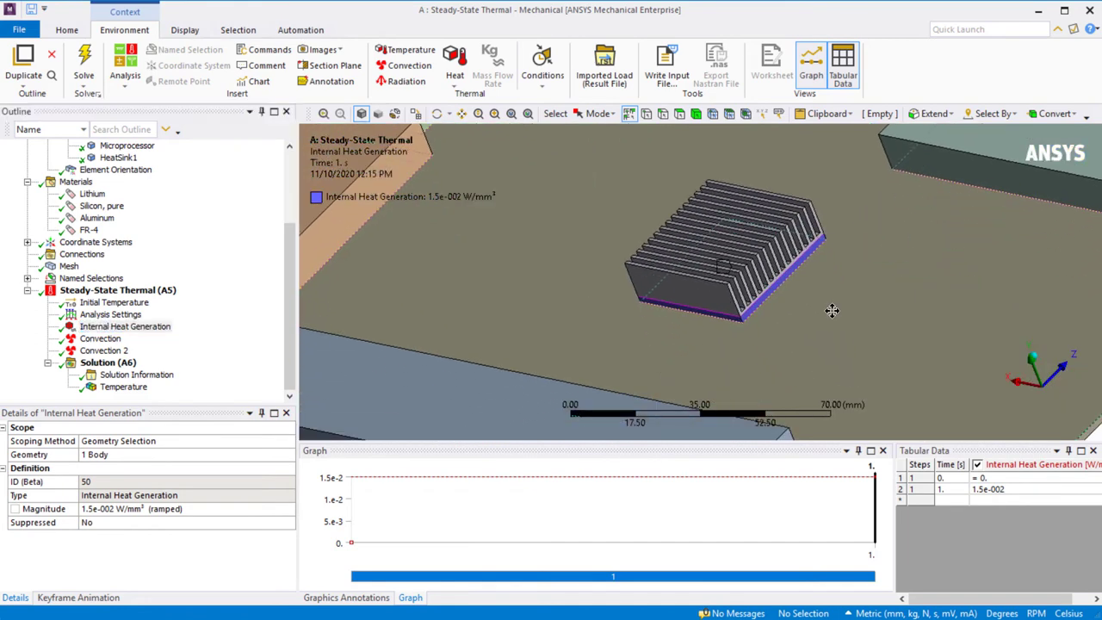
{"action": "left_click", "coordinate": [95, 338]}
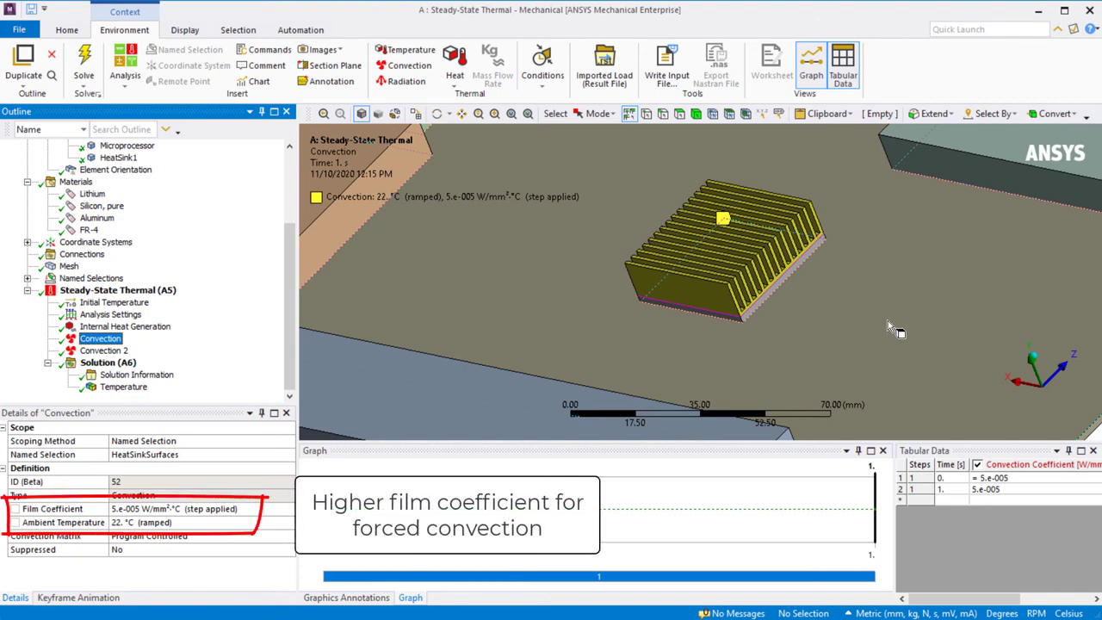
{"action": "left_click", "coordinate": [116, 350]}
{"action": "scroll", "coordinate": [887, 292], "scroll_direction": "down", "scroll_amount": 5}
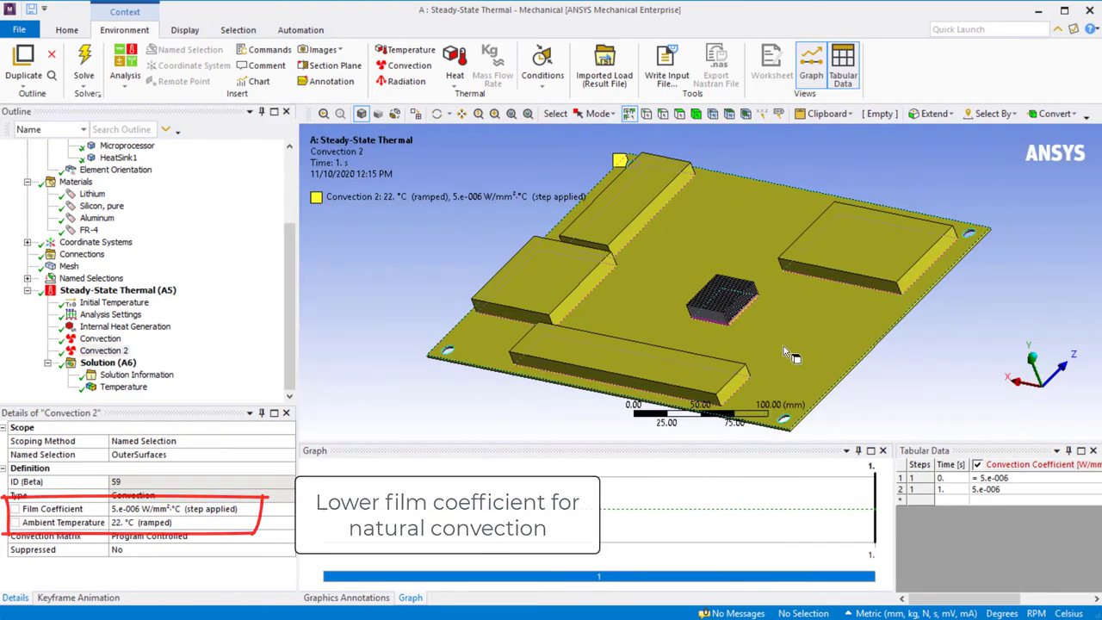
{"action": "left_click", "coordinate": [134, 390]}
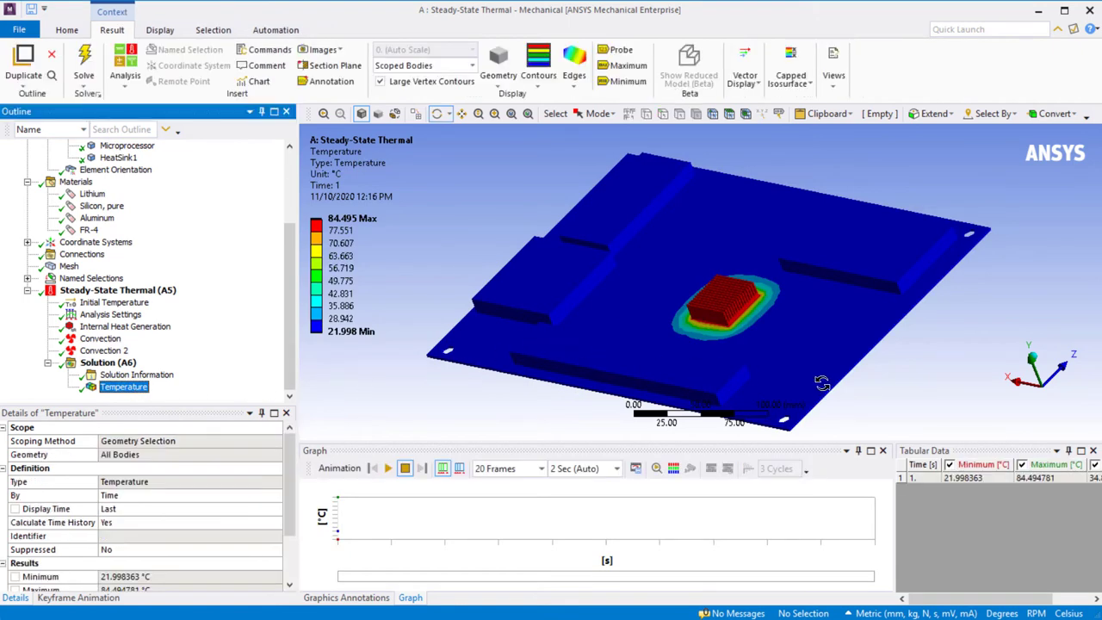
- Label the maximum temperature on the heat sink, fit the board in view, and minimize Mechanical
{"action": "left_click", "coordinate": [627, 66]}
{"action": "scroll", "coordinate": [753, 301], "scroll_direction": "up", "scroll_amount": 3}
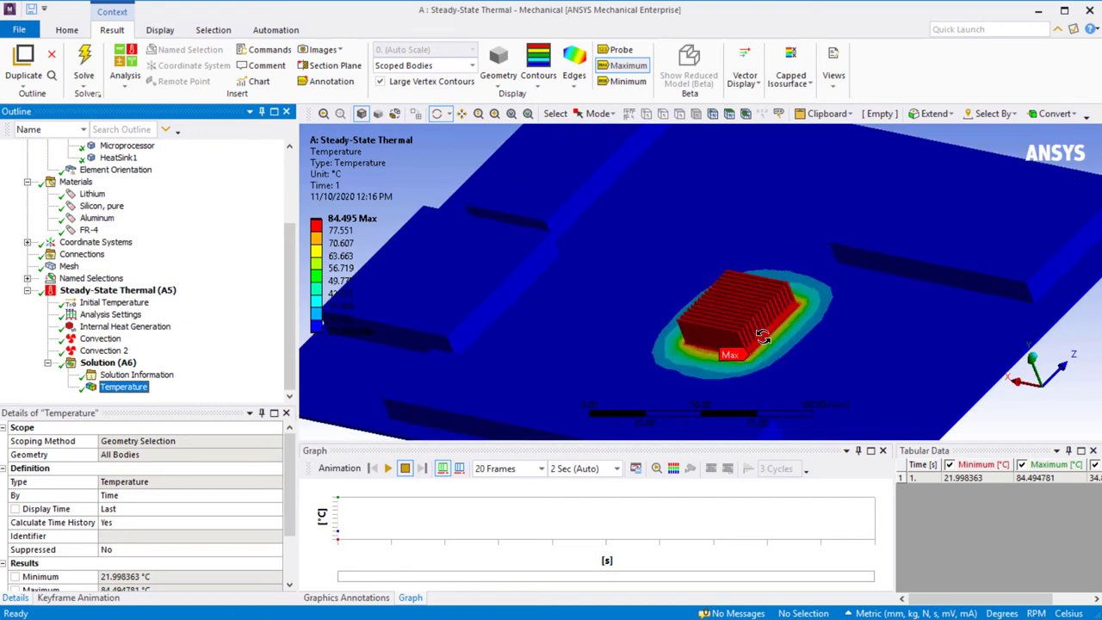
{"action": "left_click_drag", "start_coordinate": [763, 336], "coordinate": [794, 342]}
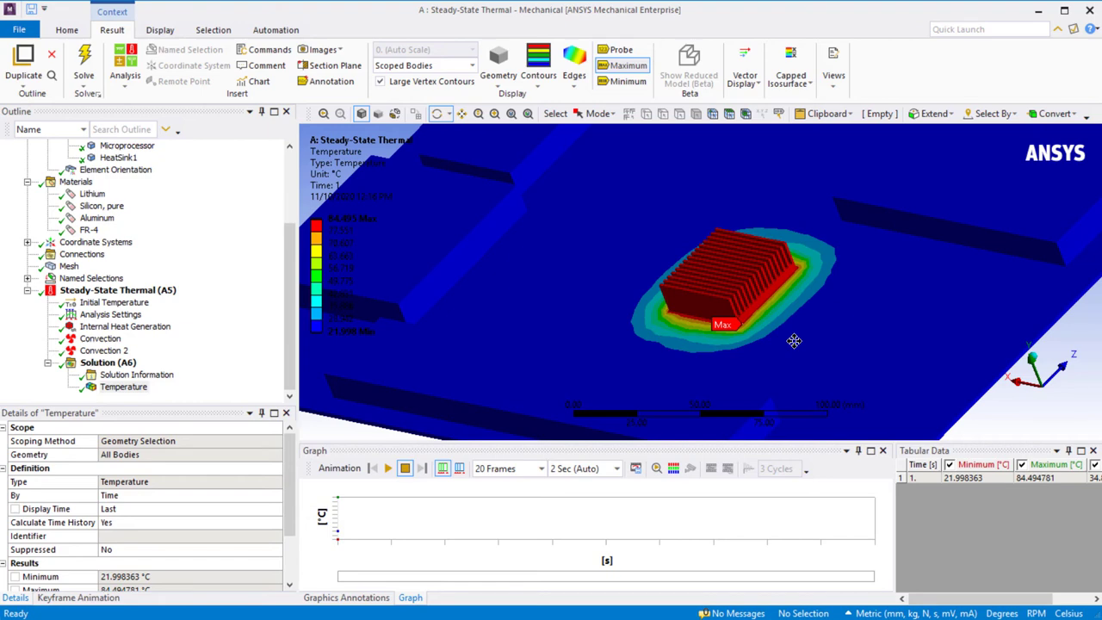
{"action": "key", "text": "F7"}
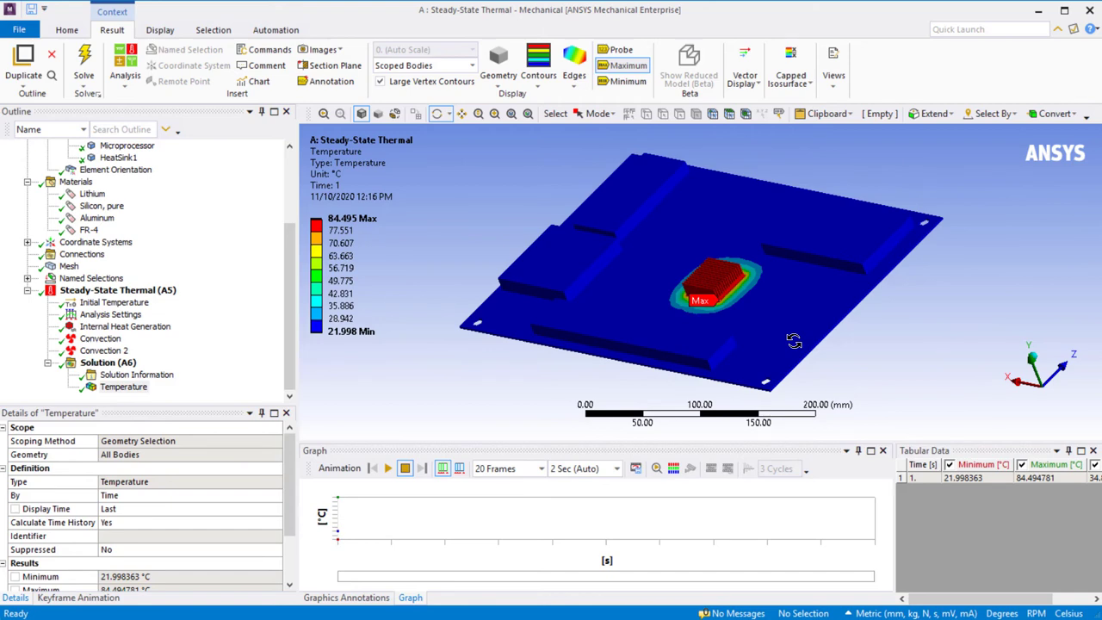
{"action": "left_click", "coordinate": [1041, 11]}
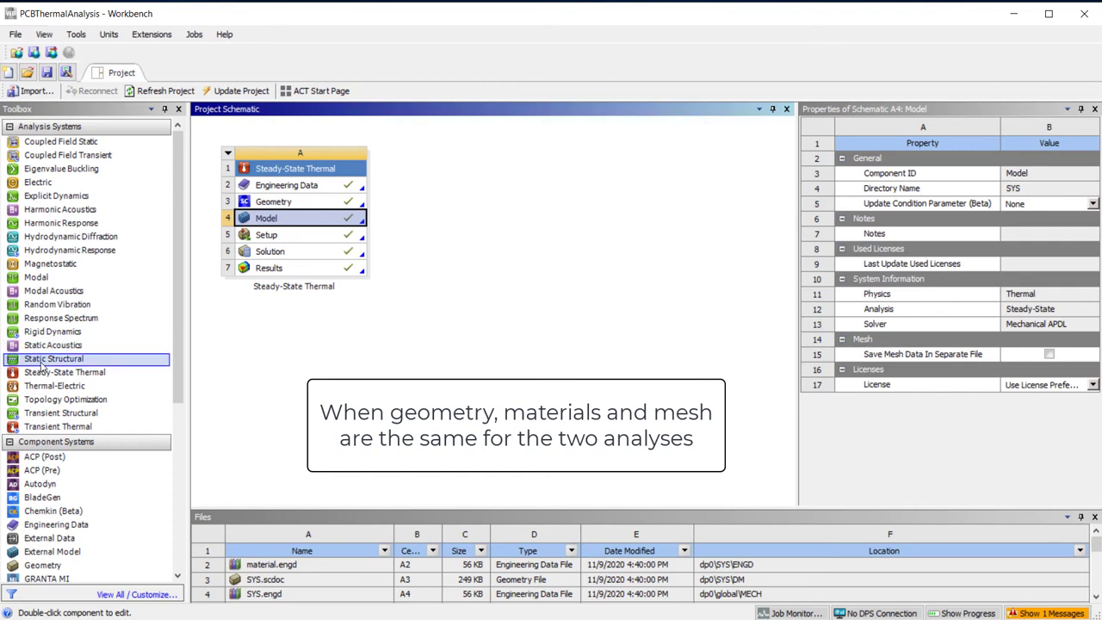
{"action": "left_click_drag", "start_coordinate": [39, 360], "coordinate": [294, 222]}
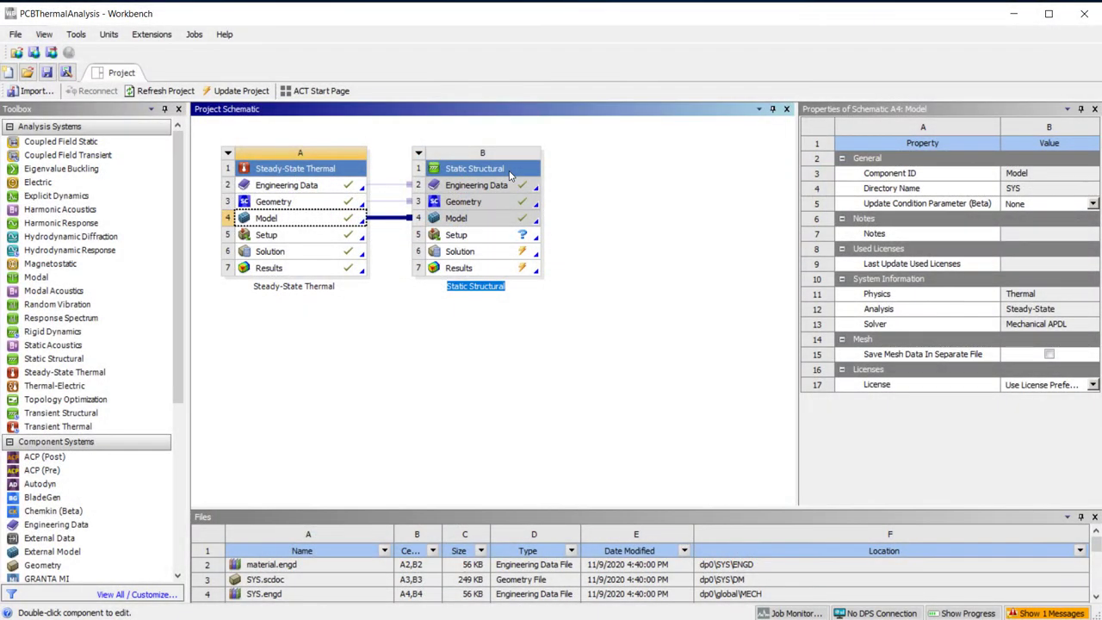
{"action": "left_click", "coordinate": [508, 170]}
{"action": "right_click", "coordinate": [509, 170]}
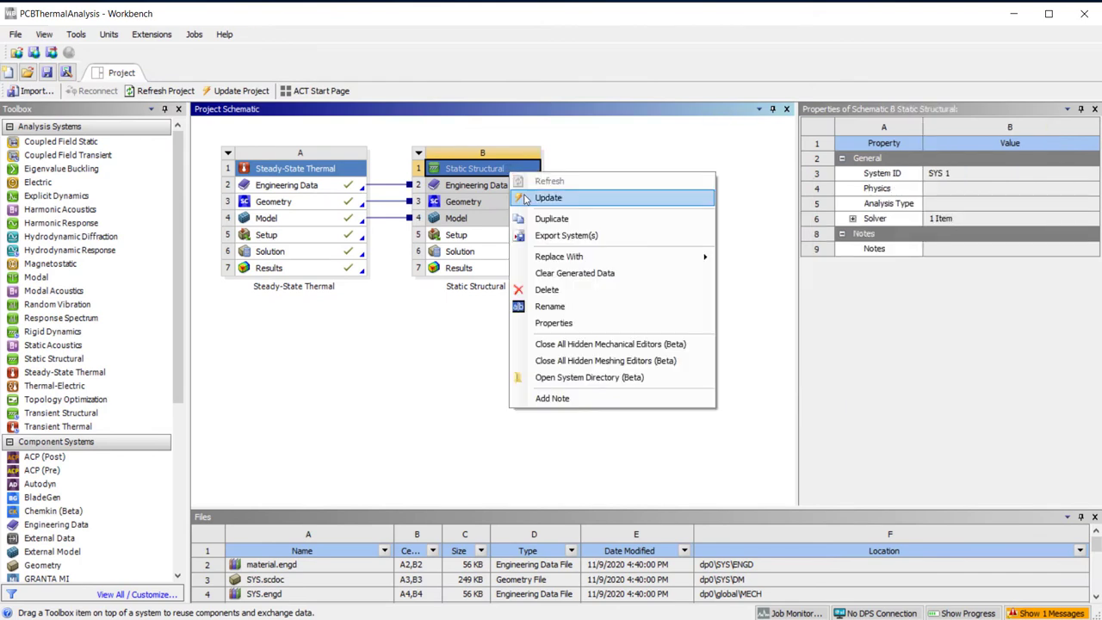
{"action": "left_click", "coordinate": [545, 293]}
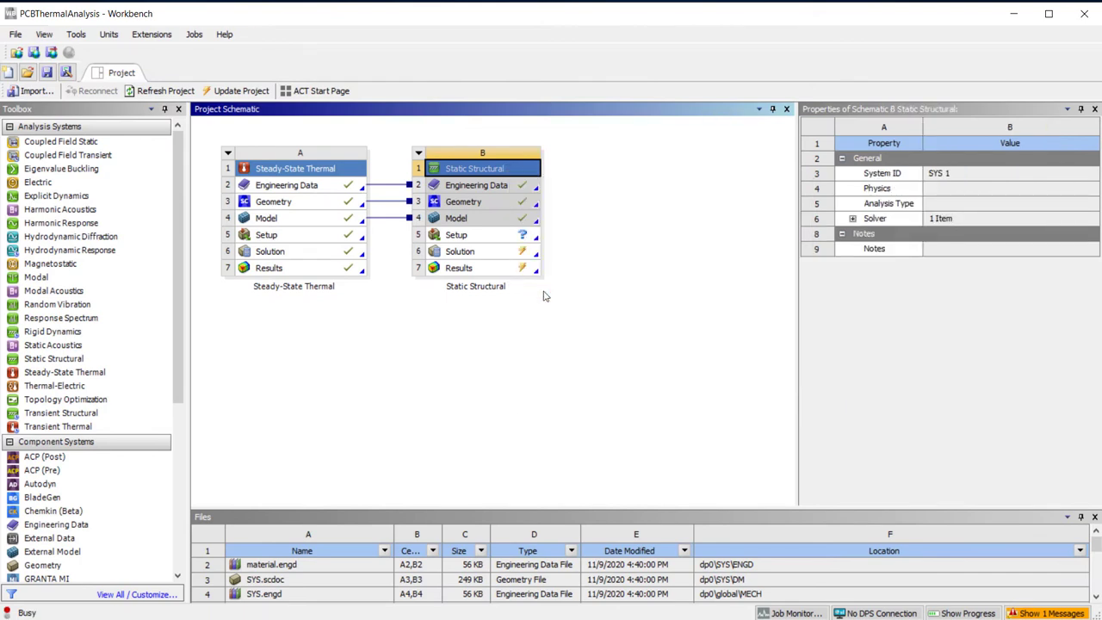
{"action": "left_click", "coordinate": [545, 348]}
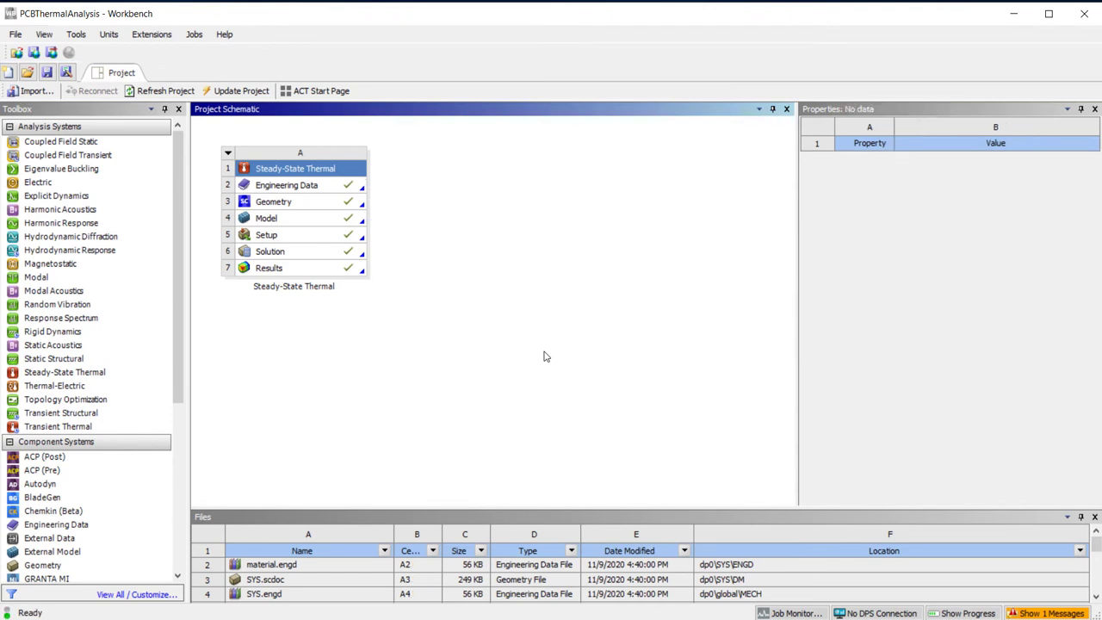
- Add a Static Structural system sharing A2 Engineering Data and A3 Geometry, and open its B4 Model
{"action": "left_click_drag", "start_coordinate": [56, 359], "coordinate": [435, 206]}
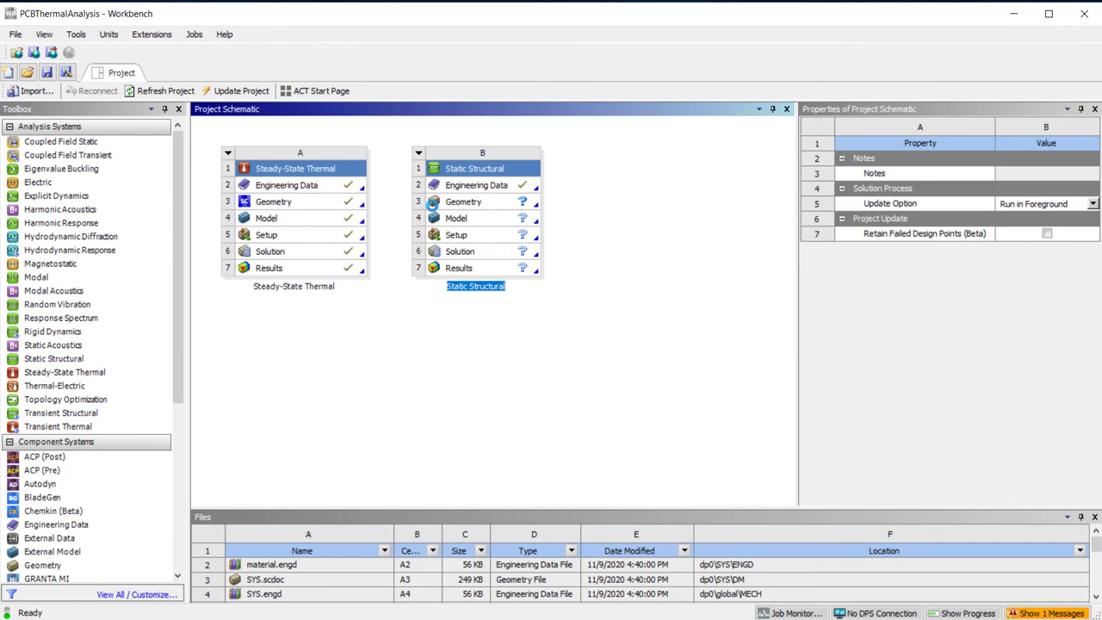
{"action": "left_click_drag", "start_coordinate": [353, 189], "coordinate": [447, 186]}
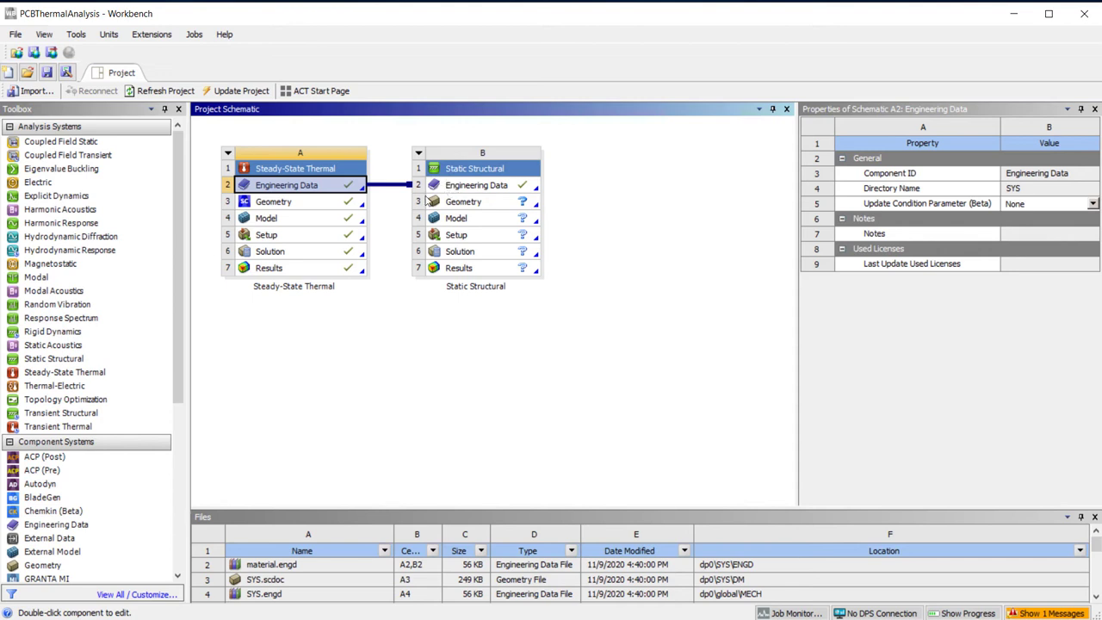
{"action": "left_click_drag", "start_coordinate": [362, 205], "coordinate": [445, 209]}
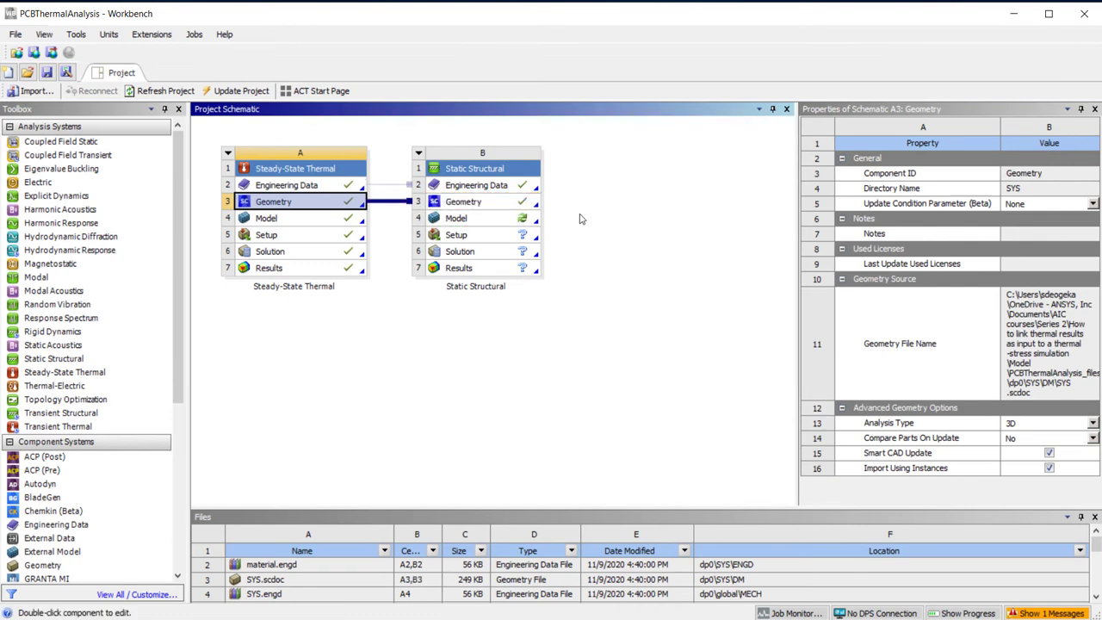
{"action": "double_click", "coordinate": [466, 222]}
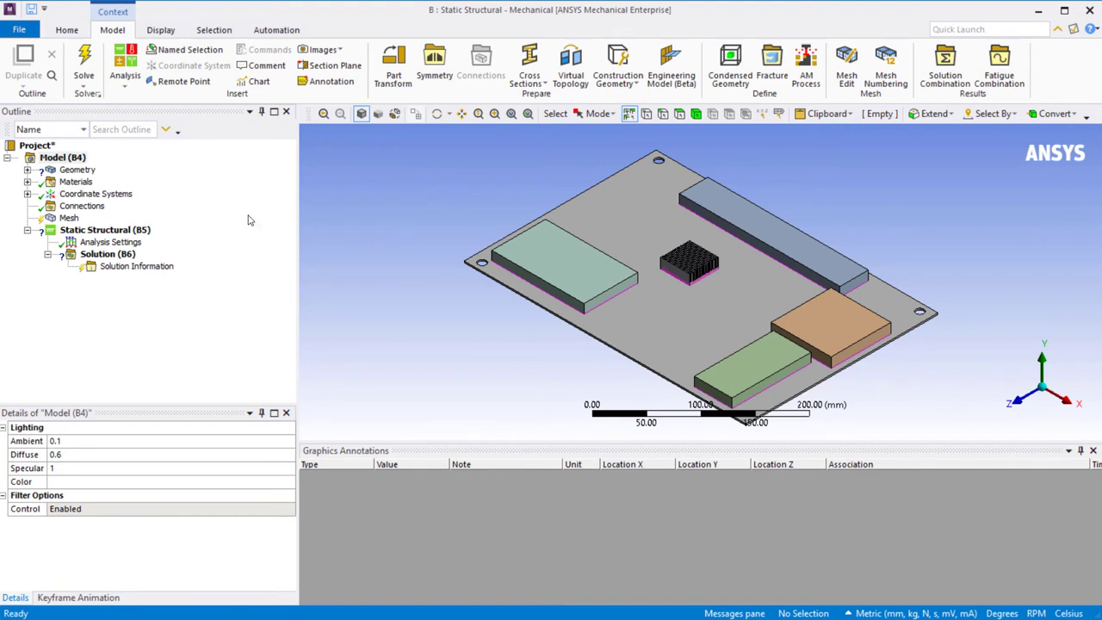
- Expand the geometry bodies and assign FR-4 to the PCB
{"action": "left_click", "coordinate": [27, 170]}
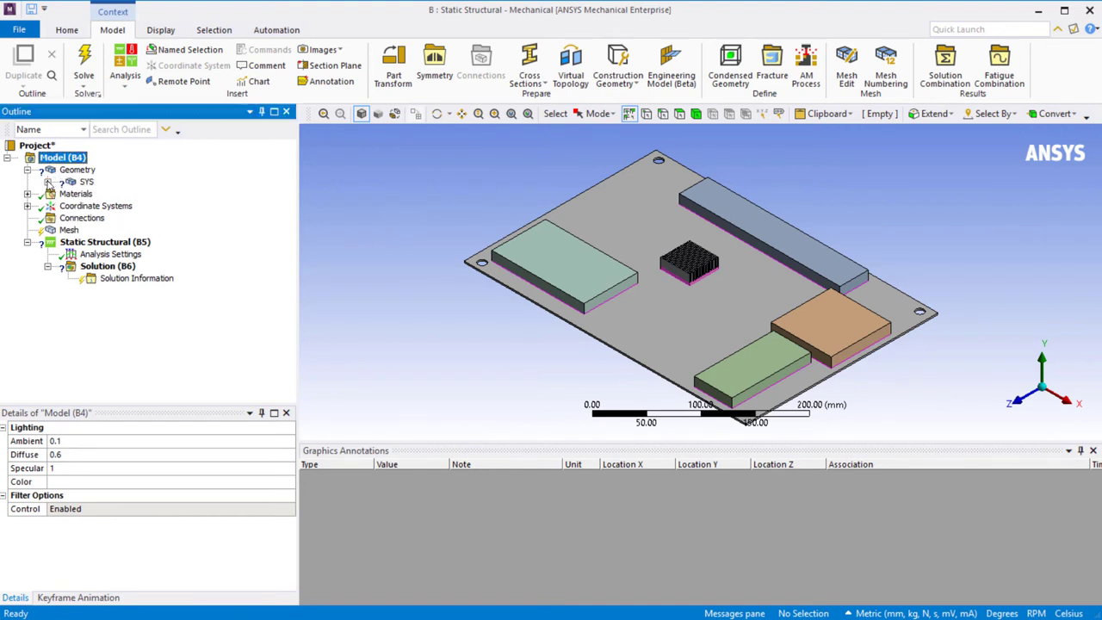
{"action": "left_click", "coordinate": [47, 182]}
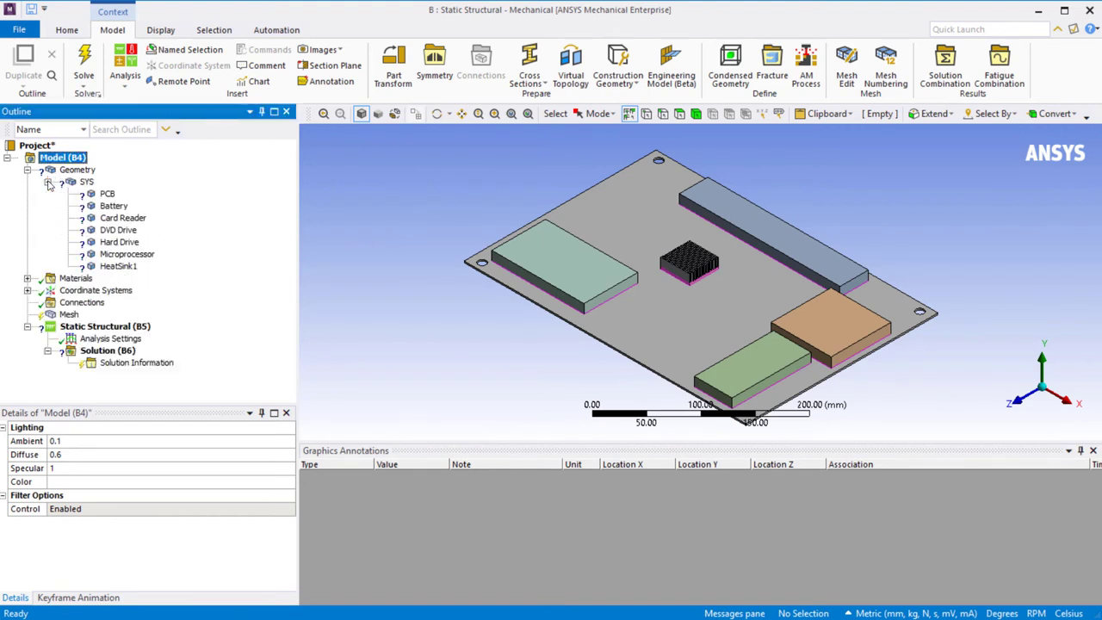
{"action": "left_click", "coordinate": [106, 194]}
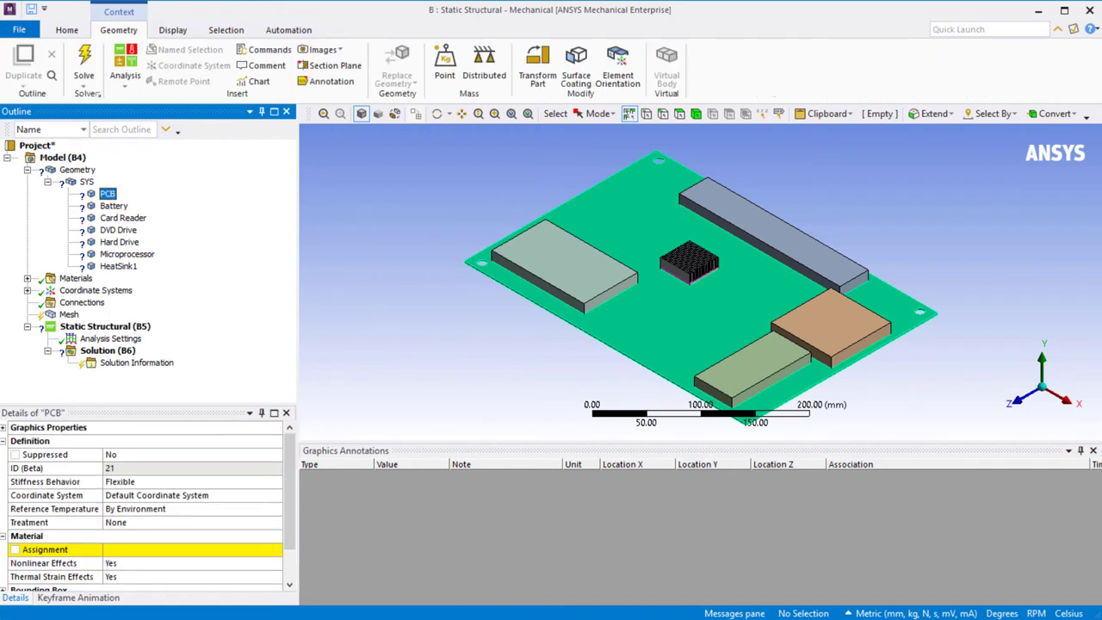
{"action": "left_click", "coordinate": [260, 552]}
{"action": "left_click", "coordinate": [276, 549]}
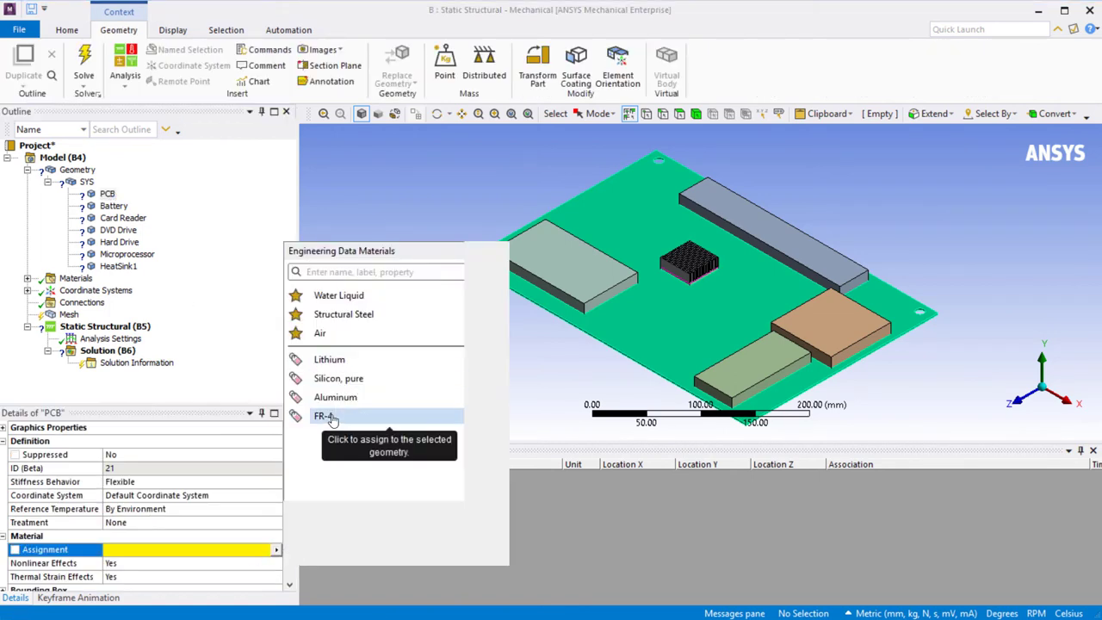
{"action": "left_click", "coordinate": [334, 419]}
- Assign Lithium to the Battery and pure silicon to the Microprocessor
{"action": "left_click", "coordinate": [112, 206]}
{"action": "left_click", "coordinate": [257, 553]}
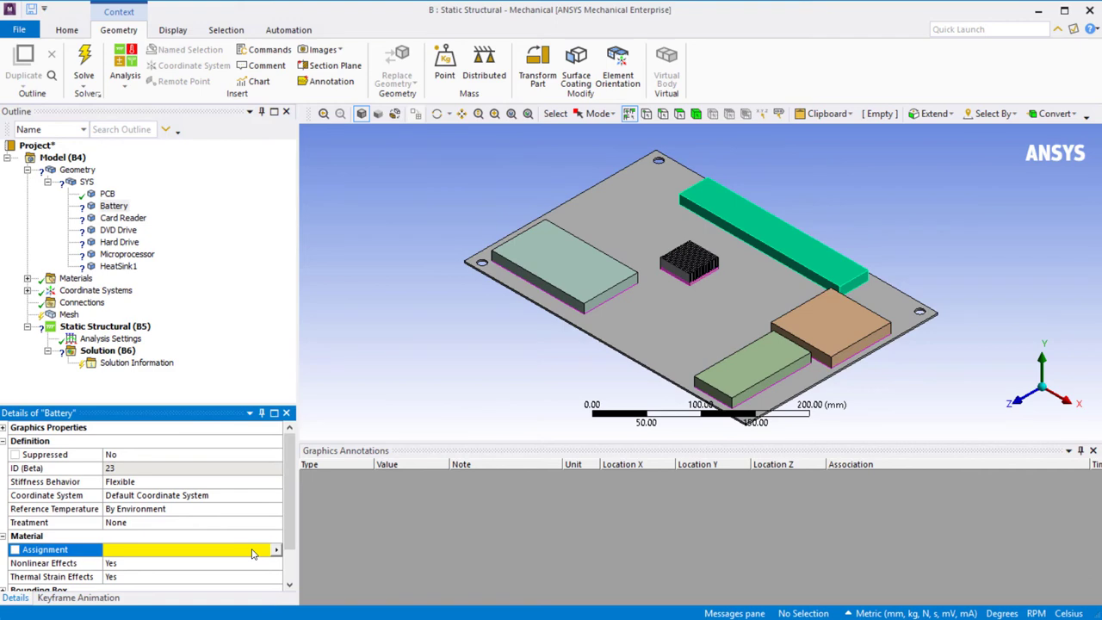
{"action": "left_click", "coordinate": [277, 551]}
{"action": "left_click", "coordinate": [333, 361]}
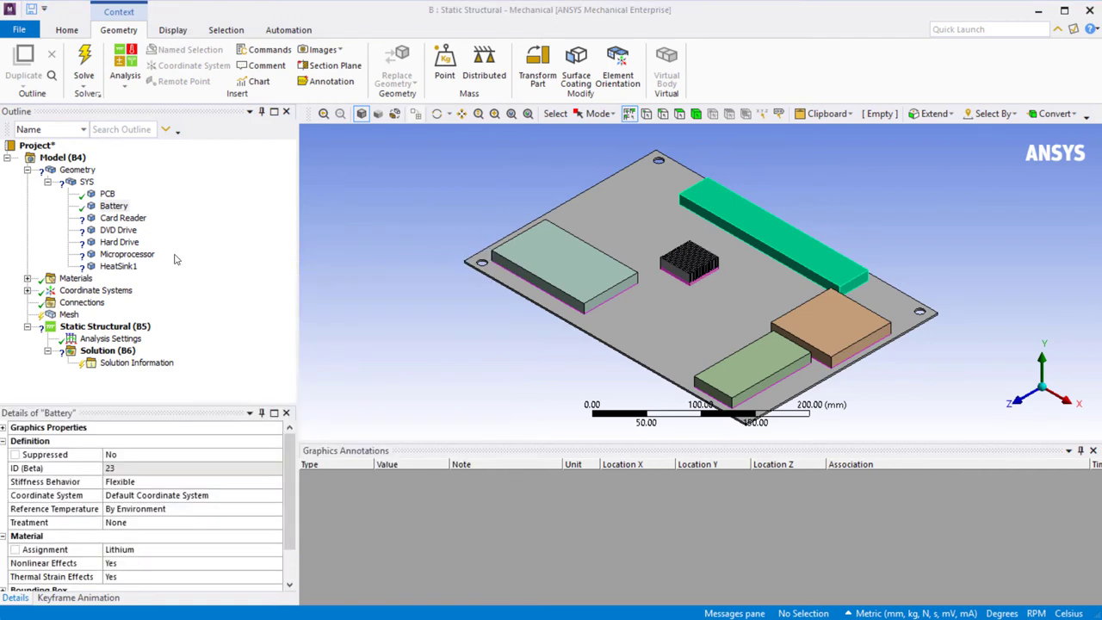
{"action": "left_click", "coordinate": [127, 254]}
{"action": "left_click", "coordinate": [257, 551]}
{"action": "left_click", "coordinate": [277, 550]}
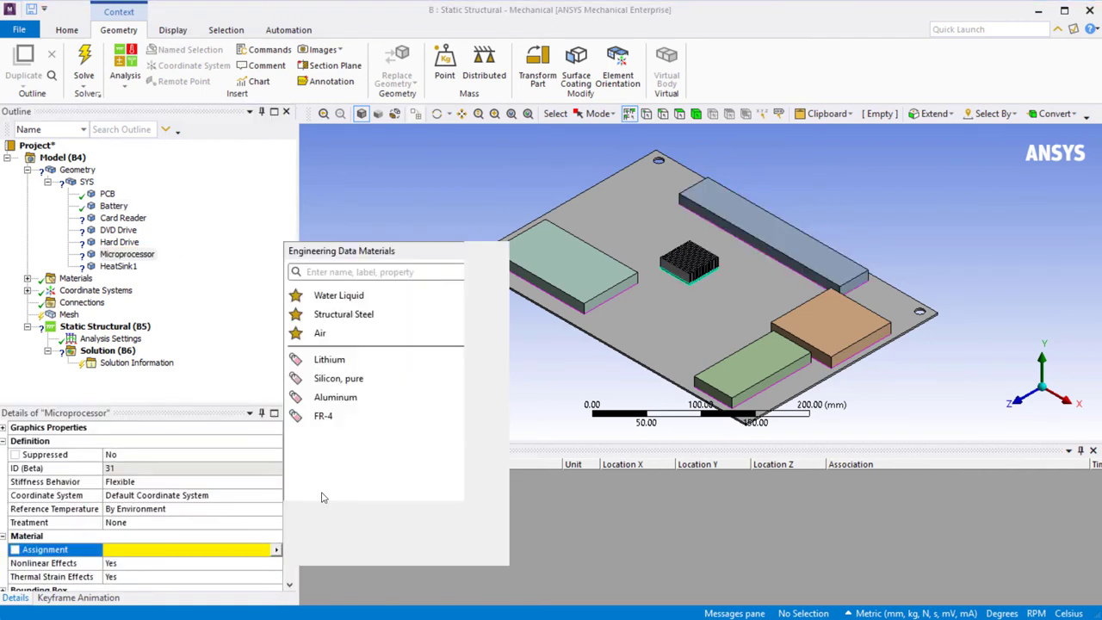
{"action": "left_click", "coordinate": [341, 382]}
- Assign Aluminum to Card Reader, DVD Drive, Hard Drive and HeatSink1 together
{"action": "left_click", "coordinate": [118, 230], "text": "ctrl"}
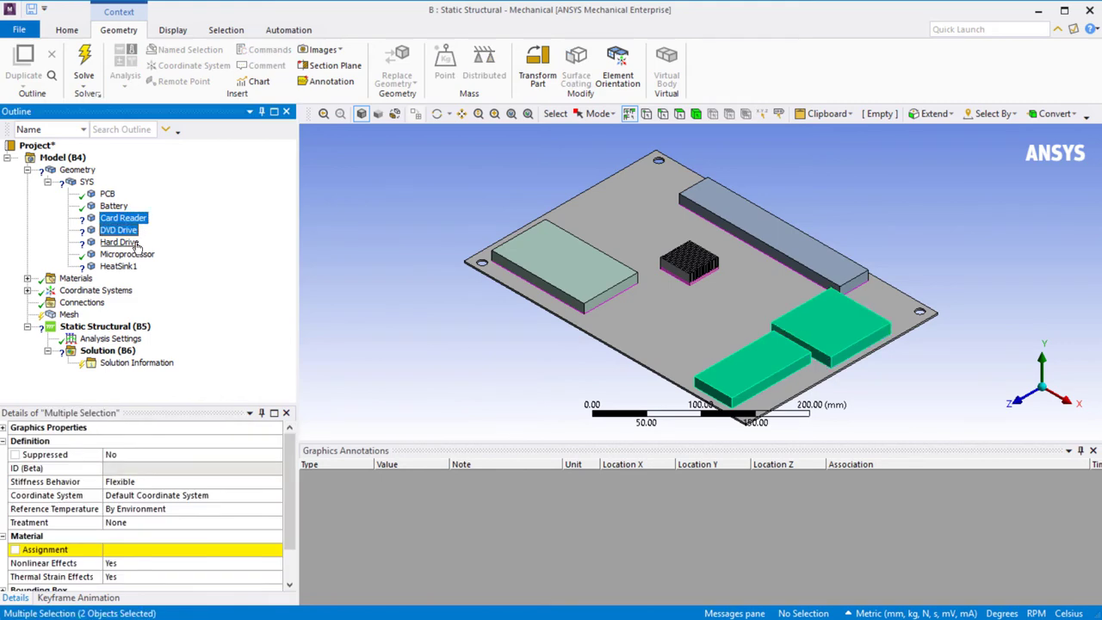
{"action": "left_click", "coordinate": [118, 242], "text": "ctrl"}
{"action": "left_click", "coordinate": [118, 266], "text": "ctrl"}
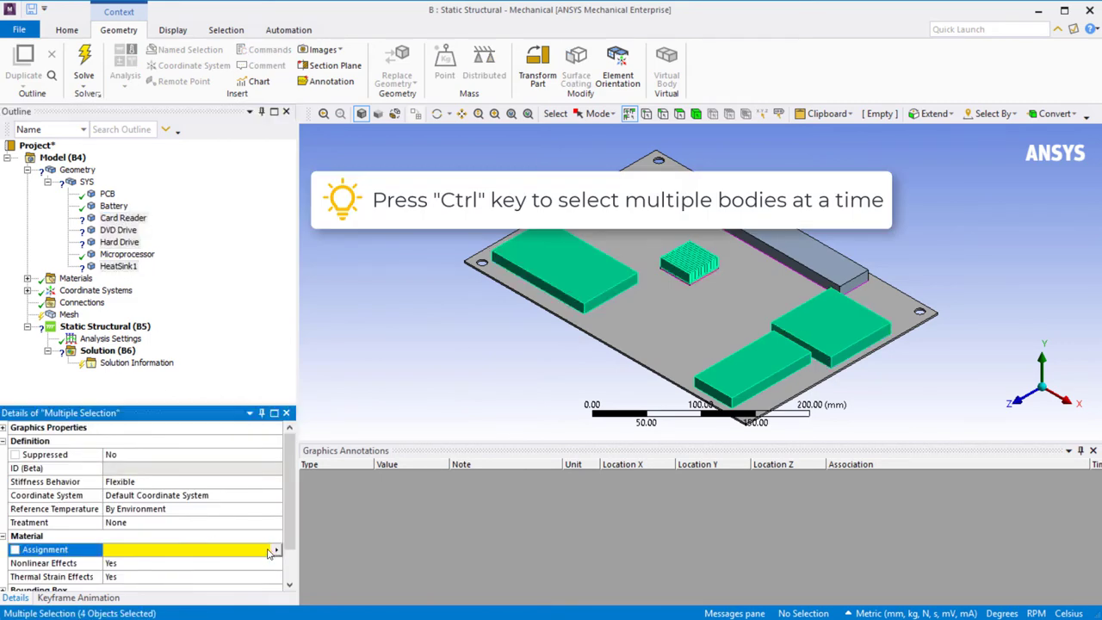
{"action": "left_click", "coordinate": [280, 556]}
{"action": "left_click", "coordinate": [340, 404]}
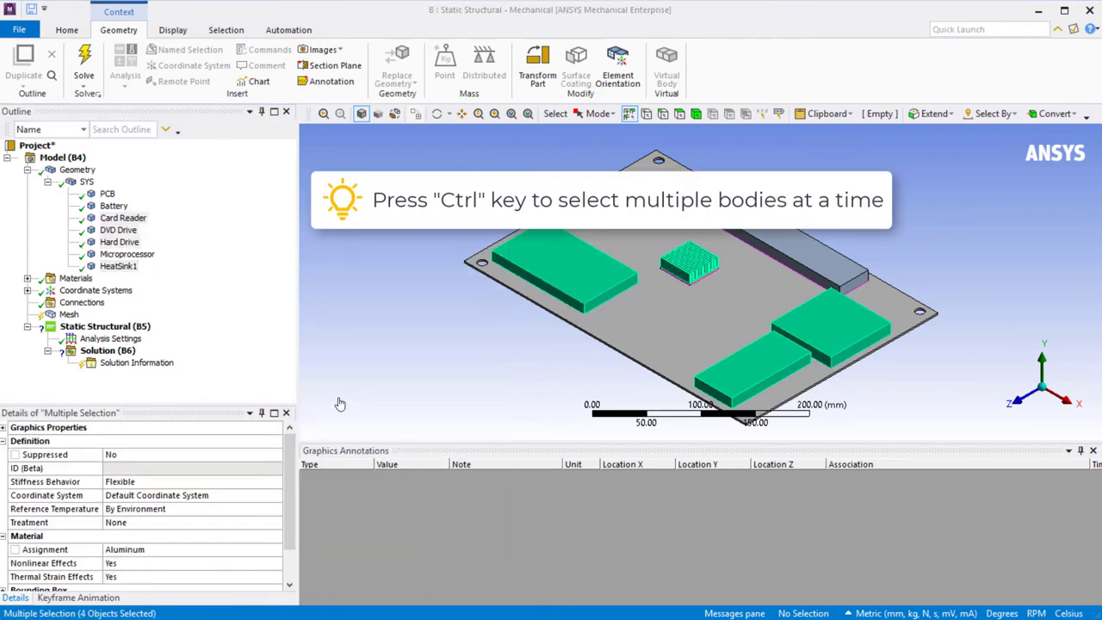
- Verify the assigned material of each remaining body, then select the Geometry branch
{"action": "left_click", "coordinate": [123, 218]}
{"action": "left_click", "coordinate": [118, 230]}
{"action": "left_click", "coordinate": [130, 243]}
{"action": "left_click", "coordinate": [127, 254]}
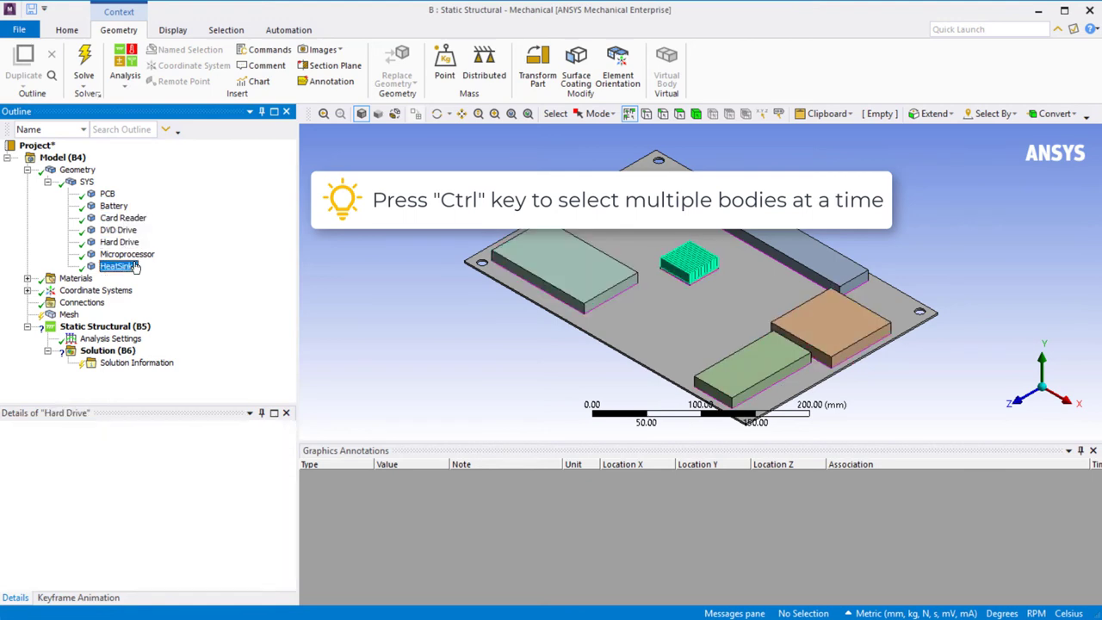
{"action": "left_click", "coordinate": [118, 266]}
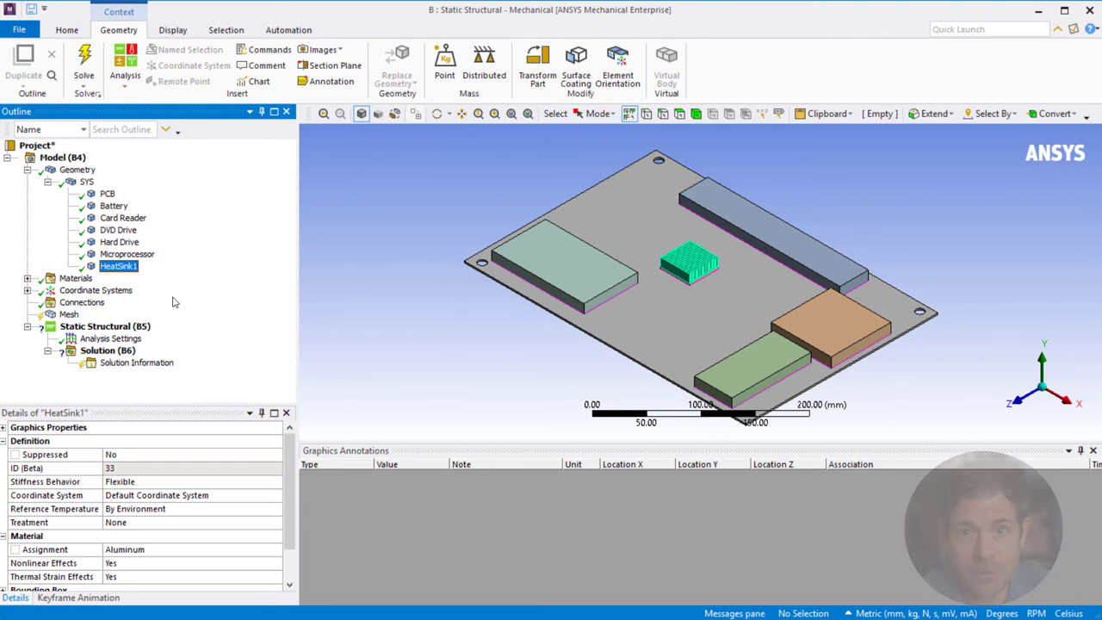
{"action": "left_click", "coordinate": [76, 170]}
- Insert an Element Orientation under Geometry scoped to the PCB body
{"action": "right_click", "coordinate": [78, 171]}
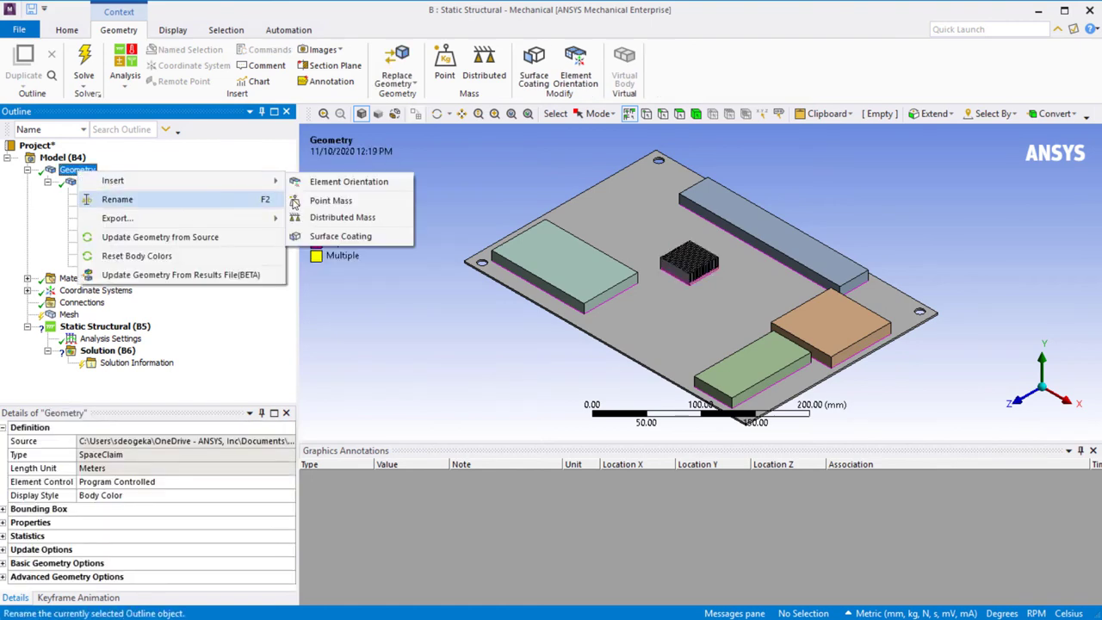
{"action": "key", "text": "Escape"}
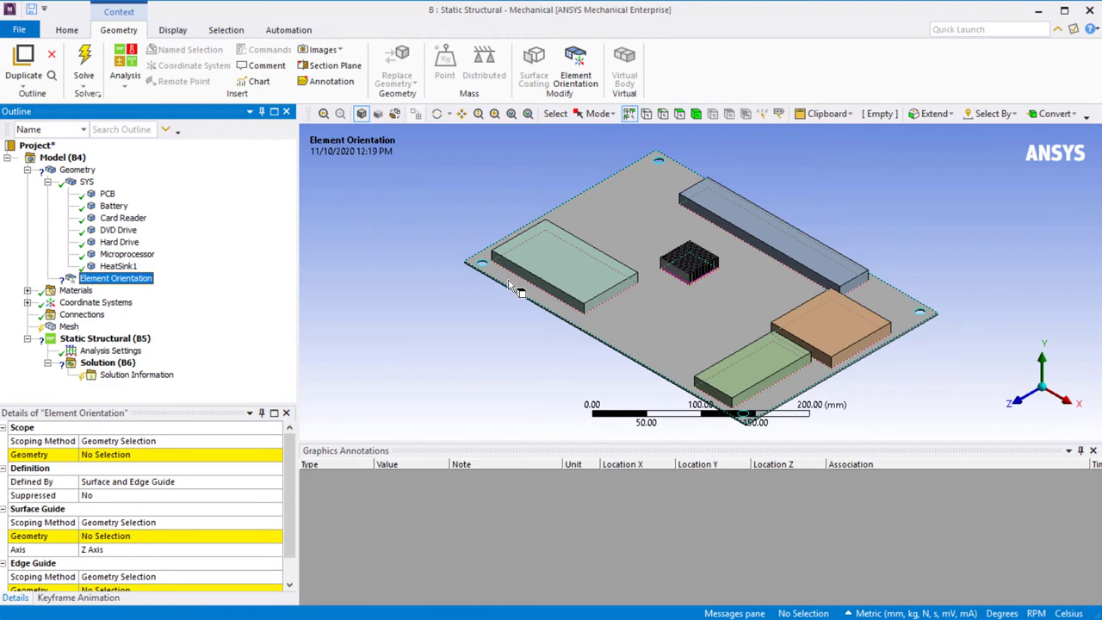
{"action": "left_click", "coordinate": [696, 114]}
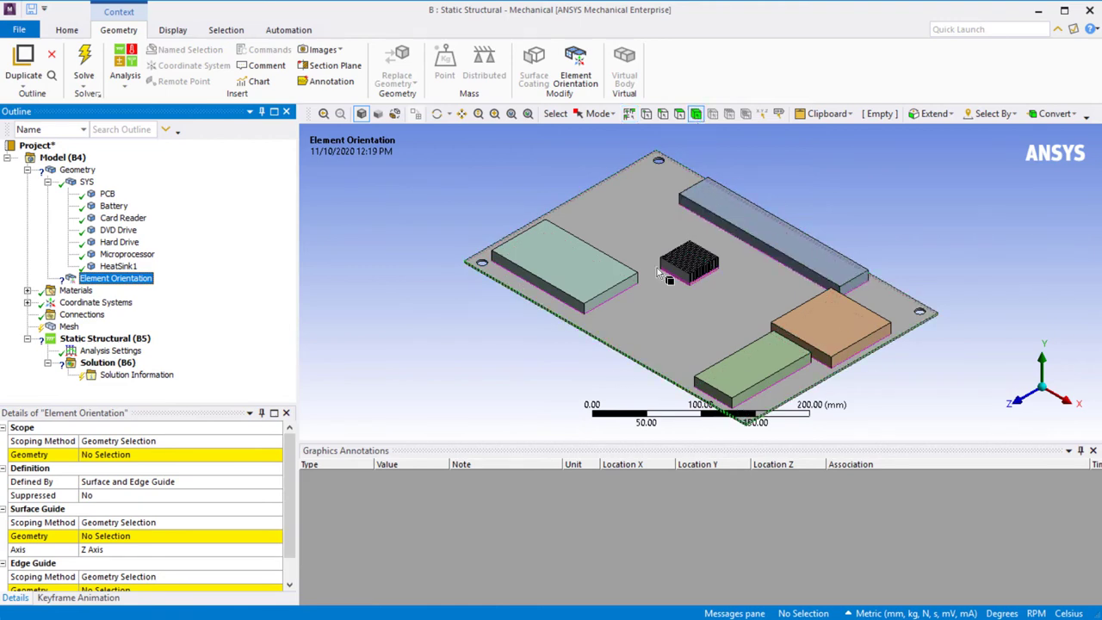
{"action": "left_click", "coordinate": [656, 336]}
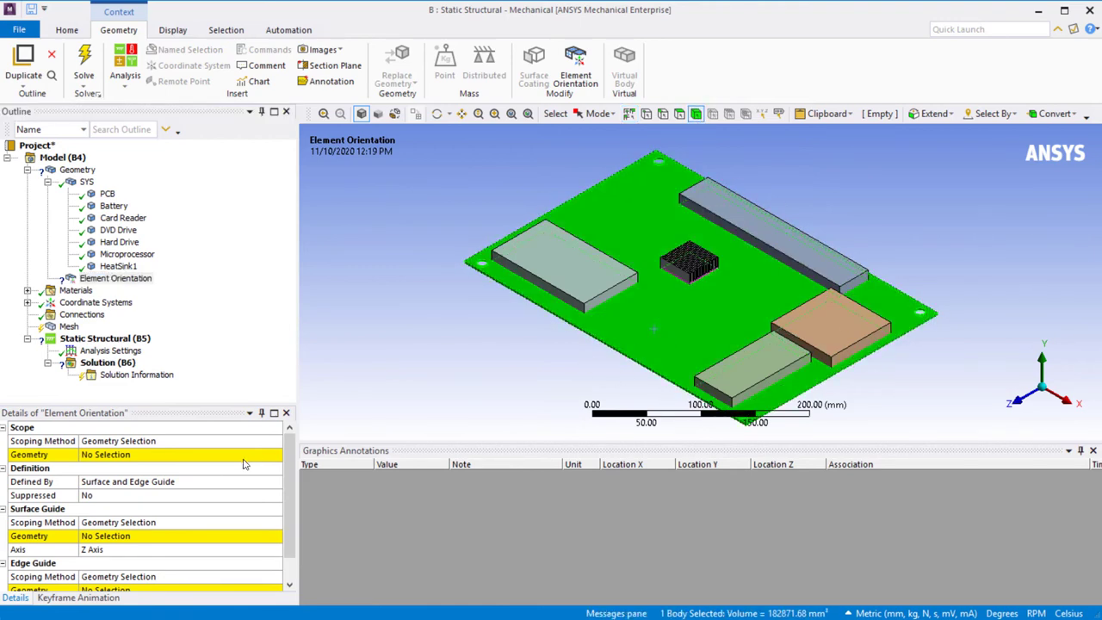
{"action": "left_click", "coordinate": [197, 455]}
{"action": "left_click", "coordinate": [129, 455]}
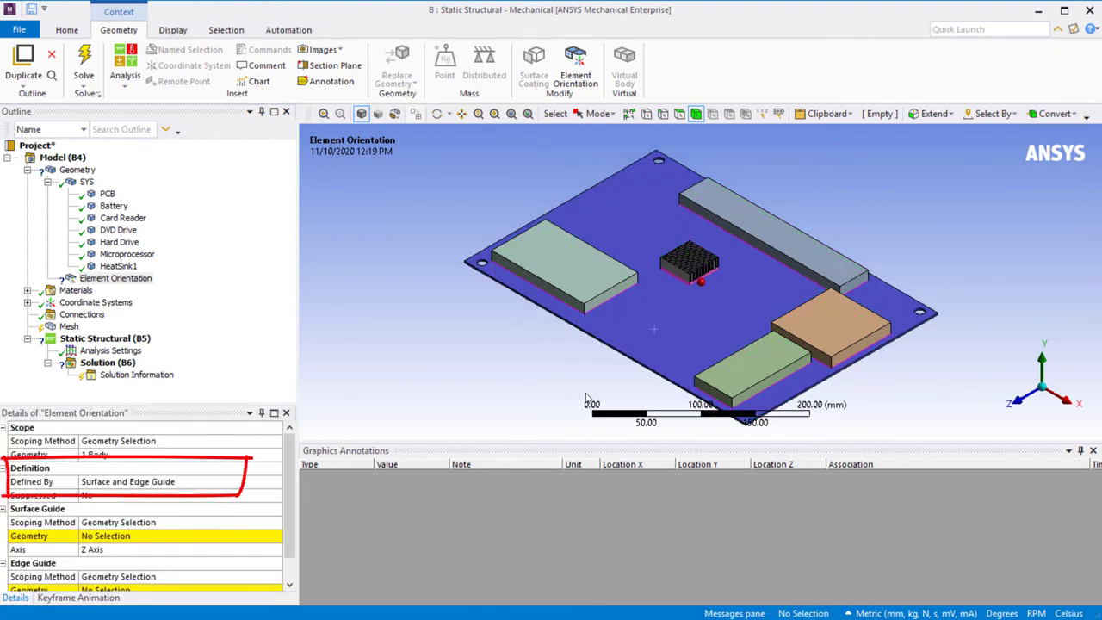
- Set the board's bottom face as the orientation's Surface Guide
{"action": "middle_click_drag", "start_coordinate": [586, 398], "coordinate": [680, 118]}
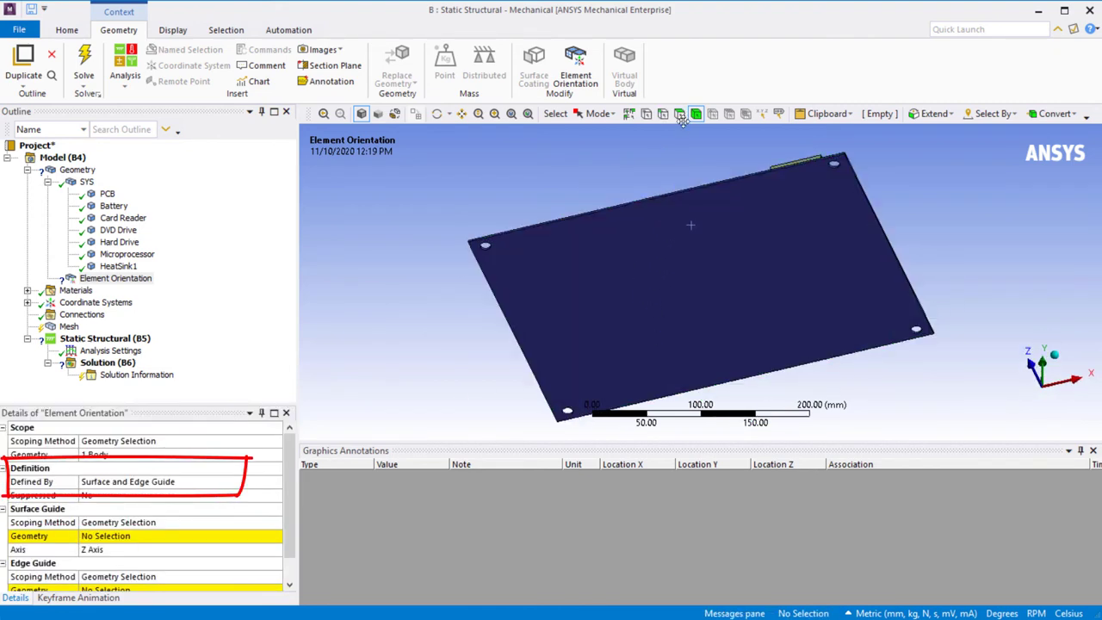
{"action": "left_click", "coordinate": [679, 115]}
{"action": "left_click", "coordinate": [634, 251]}
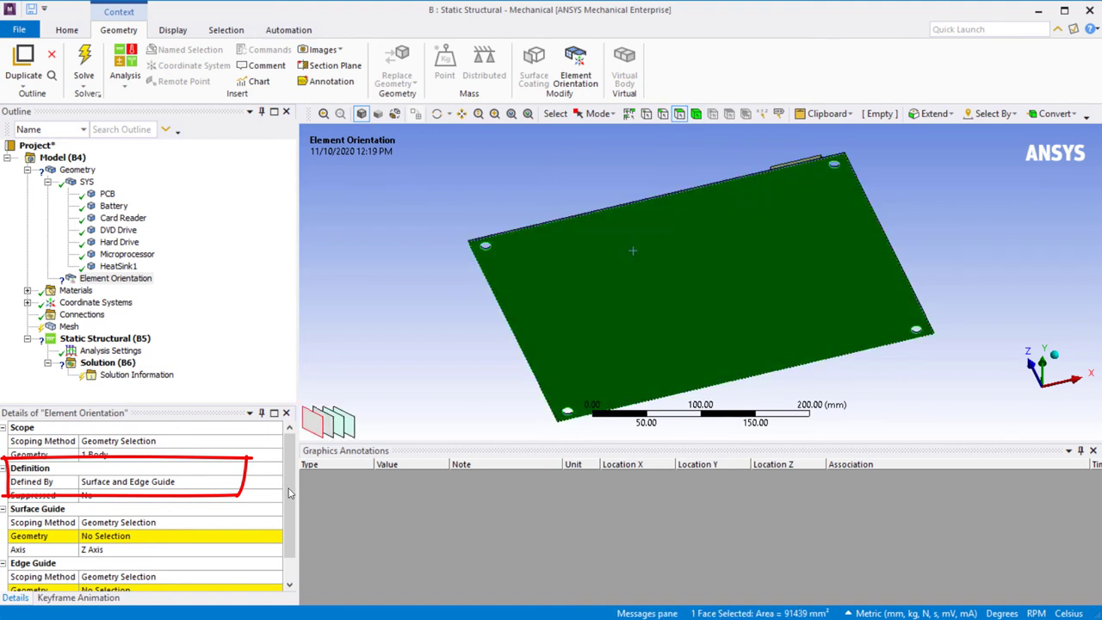
{"action": "left_click", "coordinate": [115, 539]}
{"action": "left_click", "coordinate": [115, 539]}
- Set a long board edge as the orientation's Edge Guide
{"action": "scroll", "coordinate": [289, 488], "scroll_direction": "down", "scroll_amount": 1}
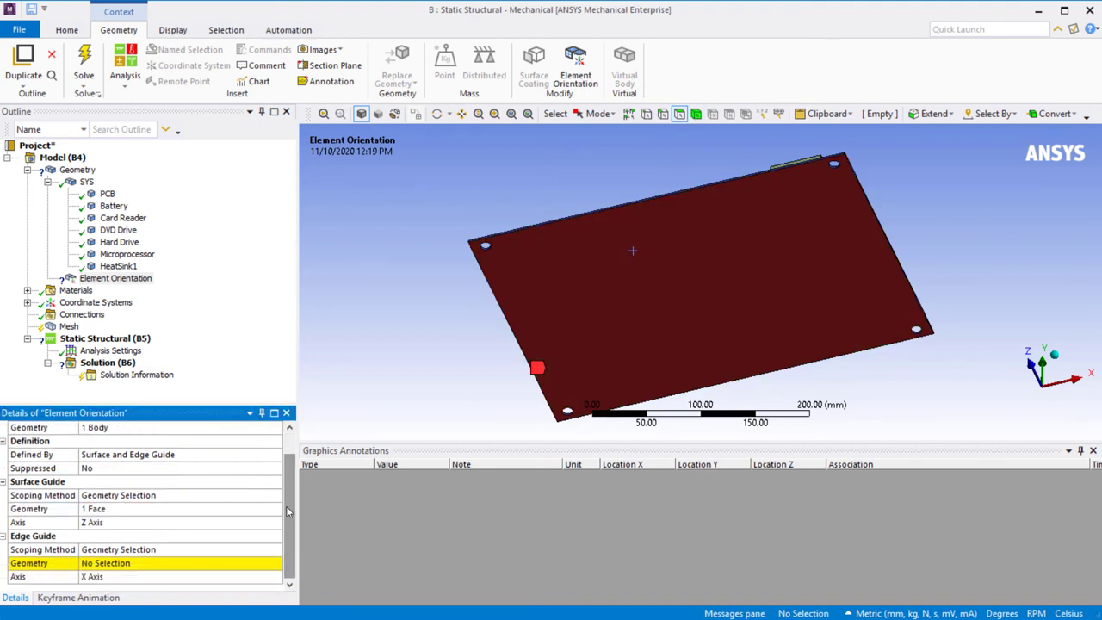
{"action": "left_click", "coordinate": [662, 114]}
{"action": "scroll", "coordinate": [653, 183], "scroll_direction": "up", "scroll_amount": 3}
{"action": "middle_click_drag", "start_coordinate": [652, 184], "coordinate": [672, 278]}
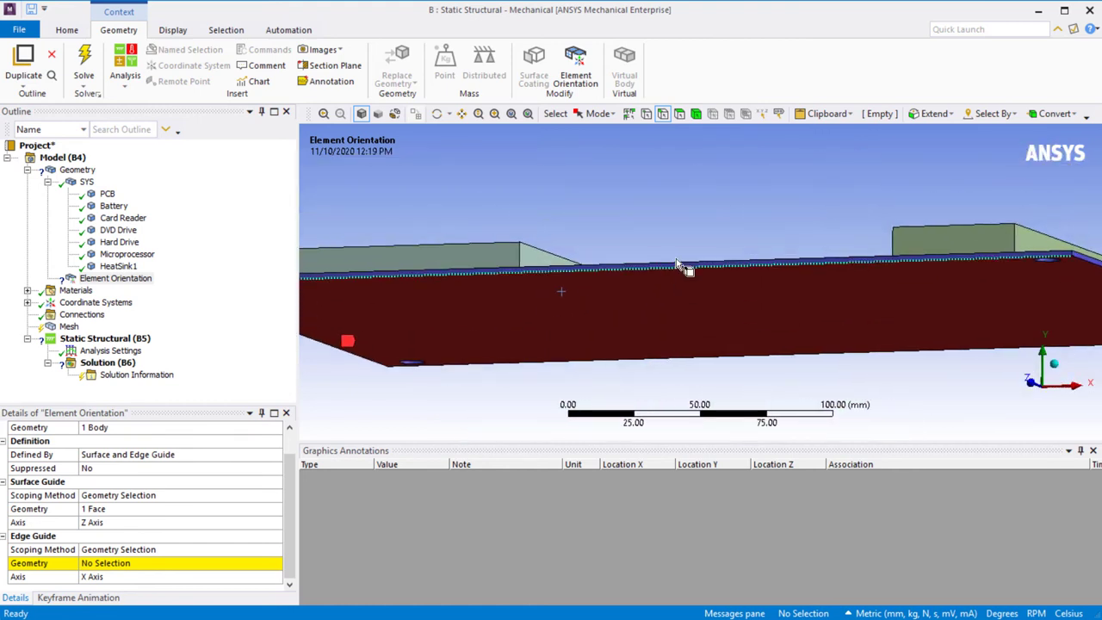
{"action": "left_click", "coordinate": [669, 276]}
{"action": "left_click", "coordinate": [156, 569]}
{"action": "left_click", "coordinate": [157, 569]}
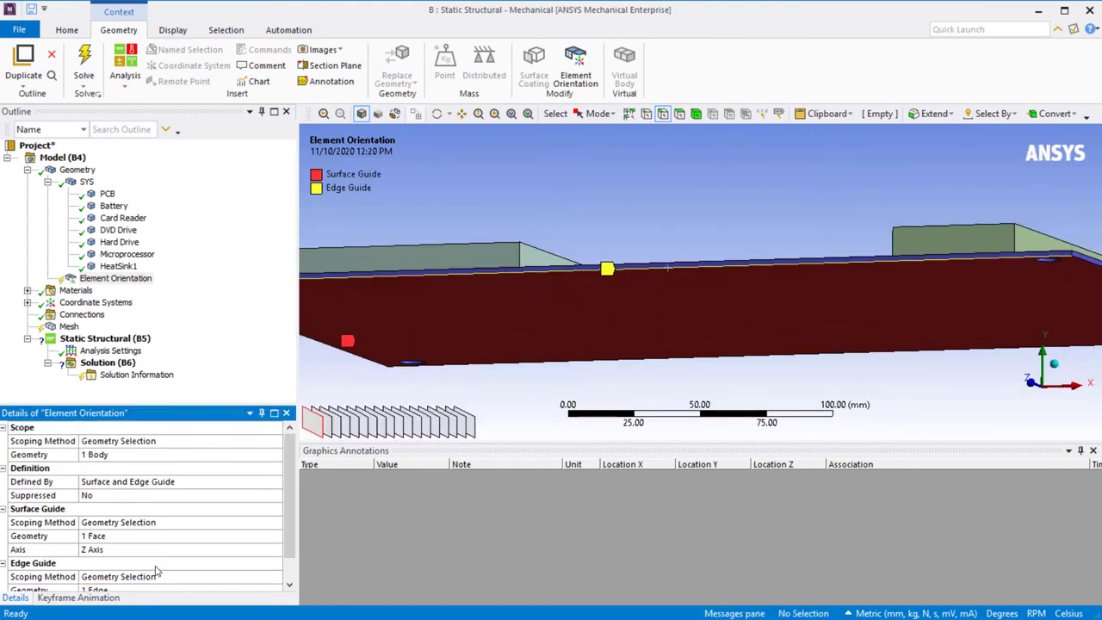
- Generate the element orientations and return to a fitted isometric view
{"action": "left_click", "coordinate": [116, 281]}
{"action": "right_click", "coordinate": [116, 281]}
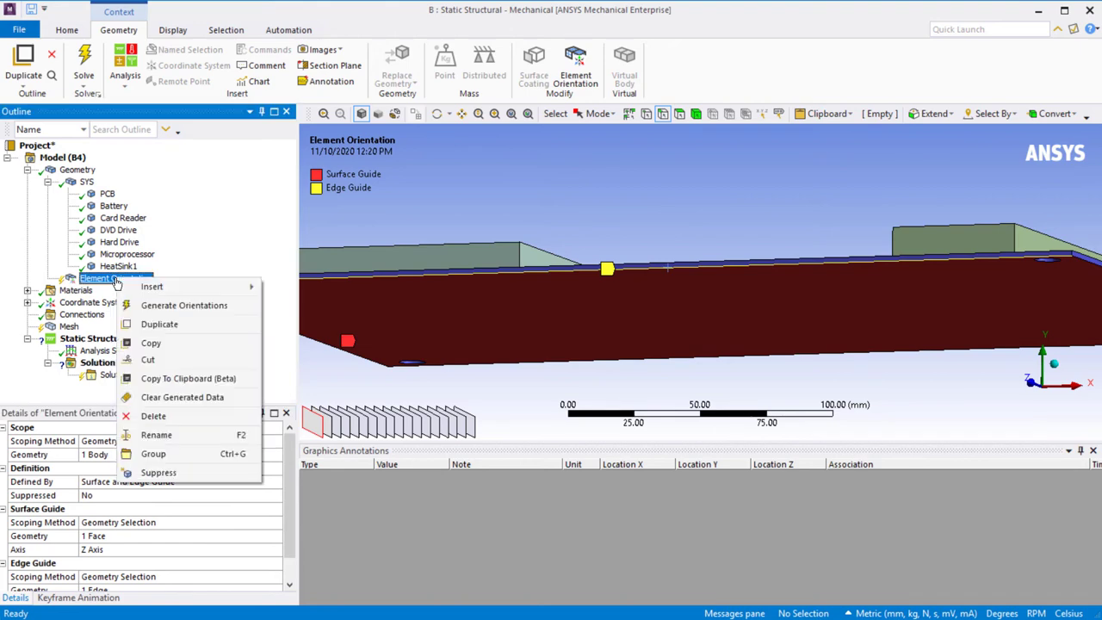
{"action": "left_click", "coordinate": [158, 310]}
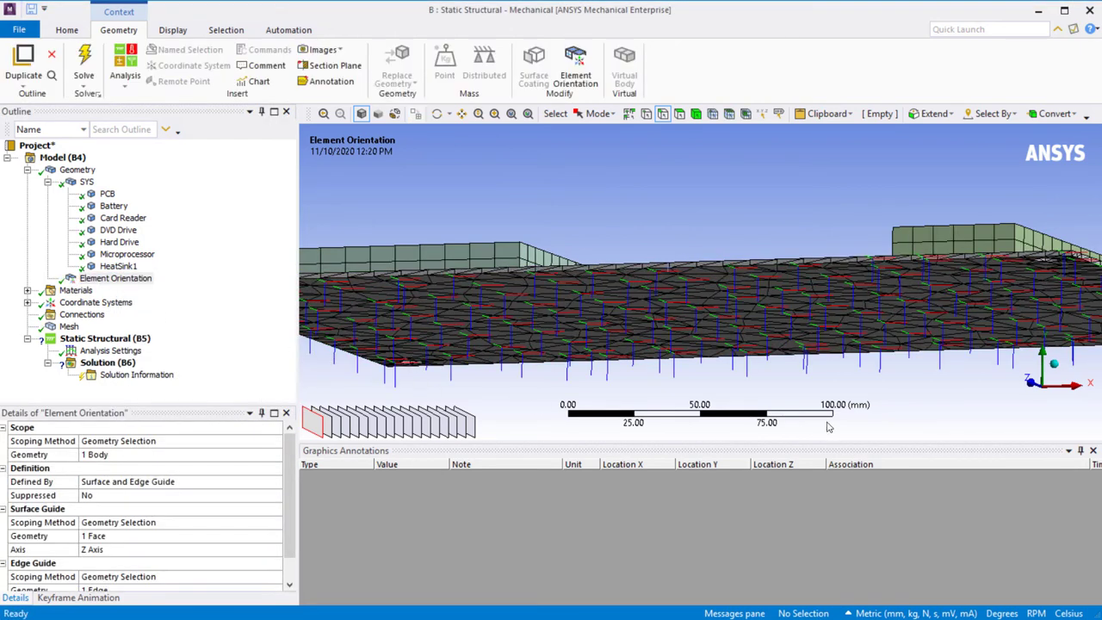
{"action": "left_click", "coordinate": [1052, 365]}
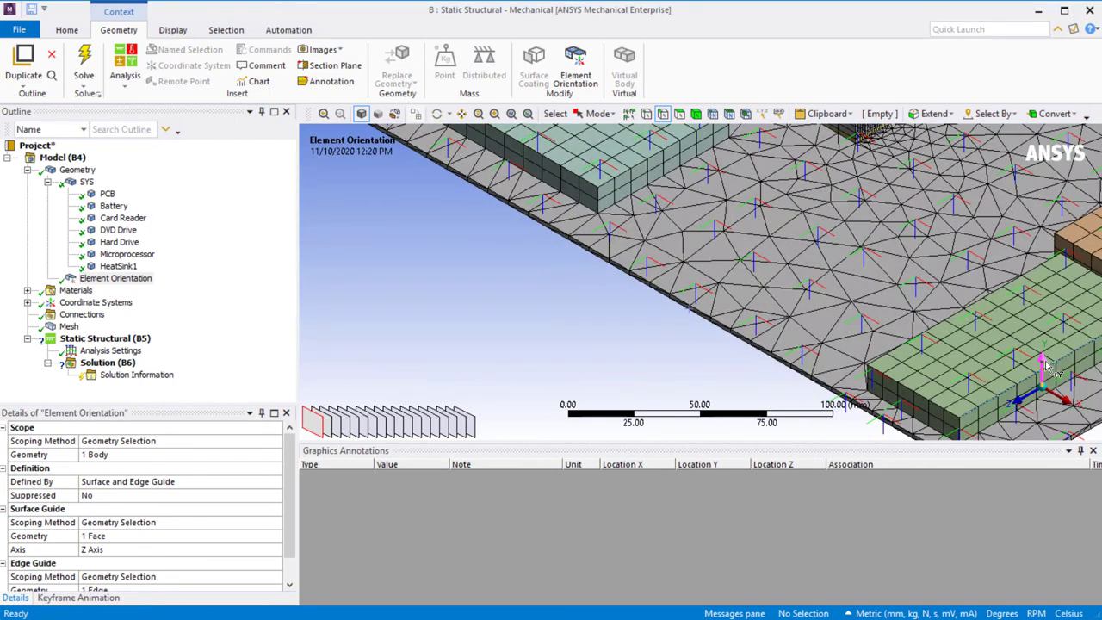
{"action": "left_click", "coordinate": [528, 114]}
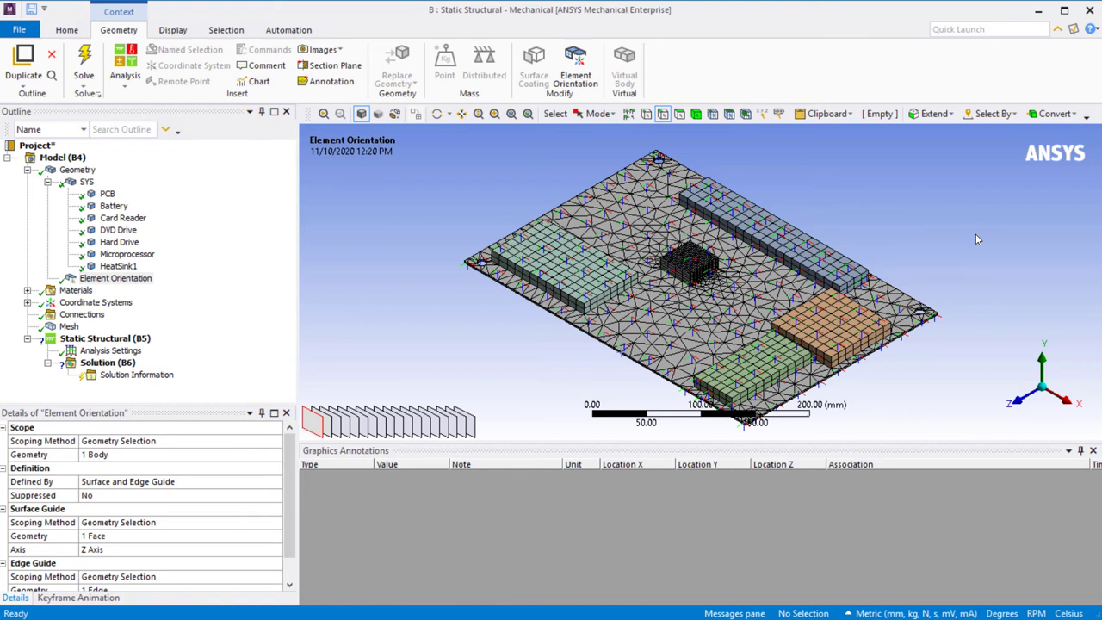
- Review Lithium and FR-4's orthotropic thermal expansion coefficients, then select Mesh
{"action": "left_click", "coordinate": [27, 291]}
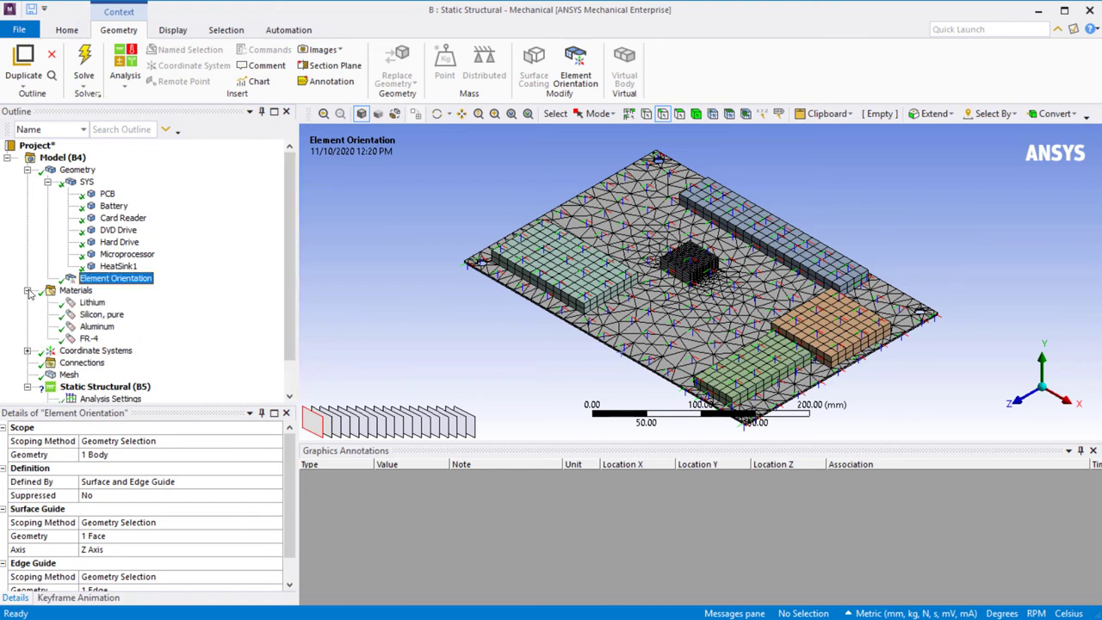
{"action": "left_click", "coordinate": [93, 303]}
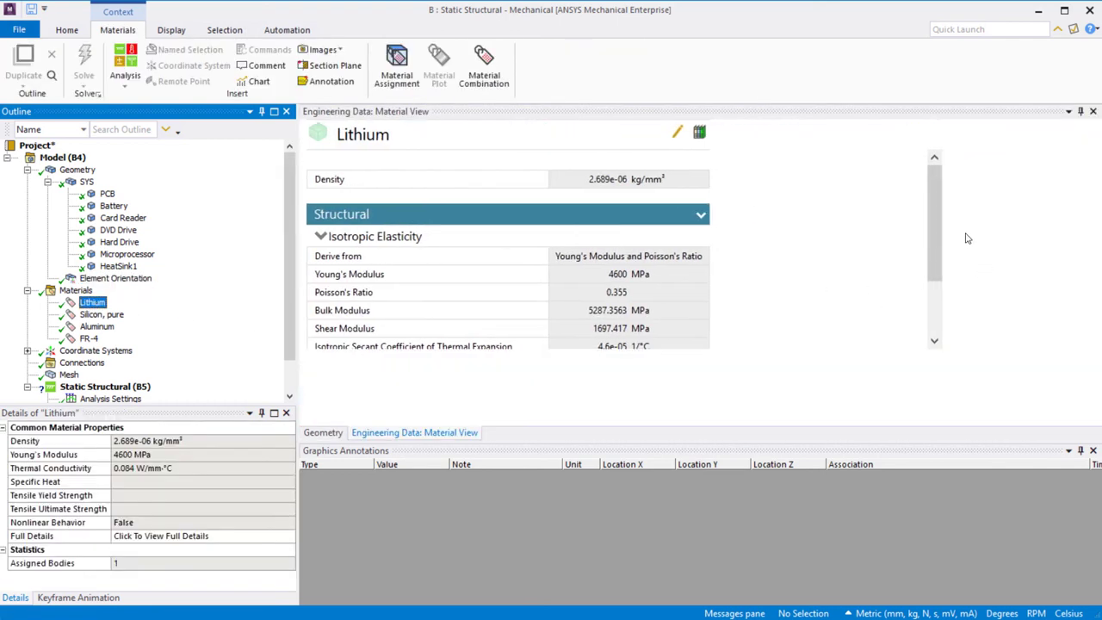
{"action": "left_click_drag", "start_coordinate": [931, 229], "coordinate": [929, 285]}
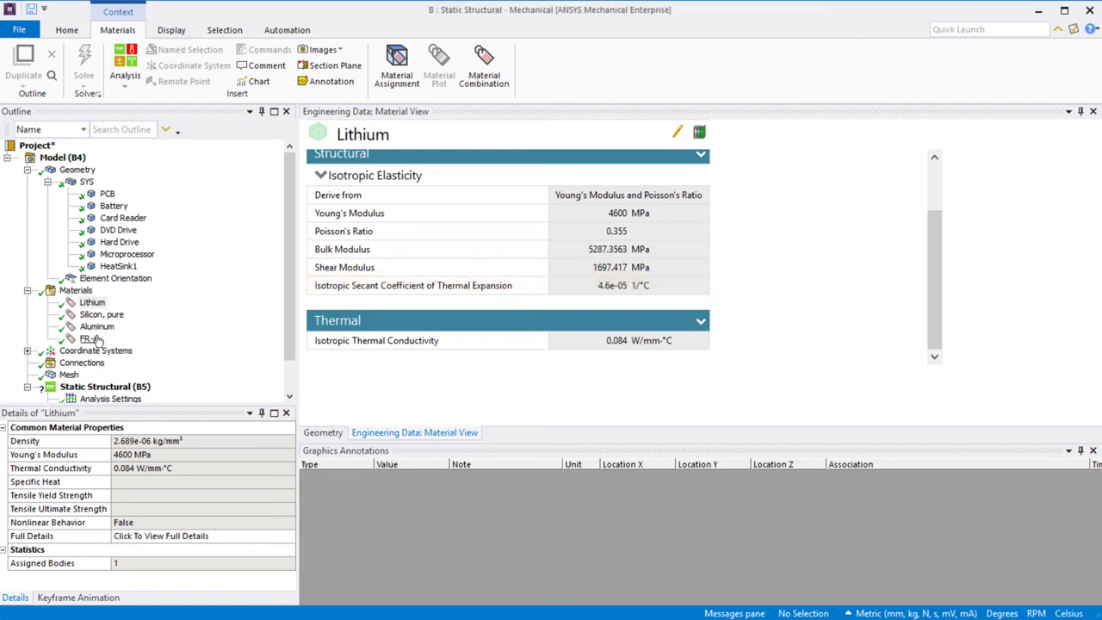
{"action": "left_click", "coordinate": [89, 339]}
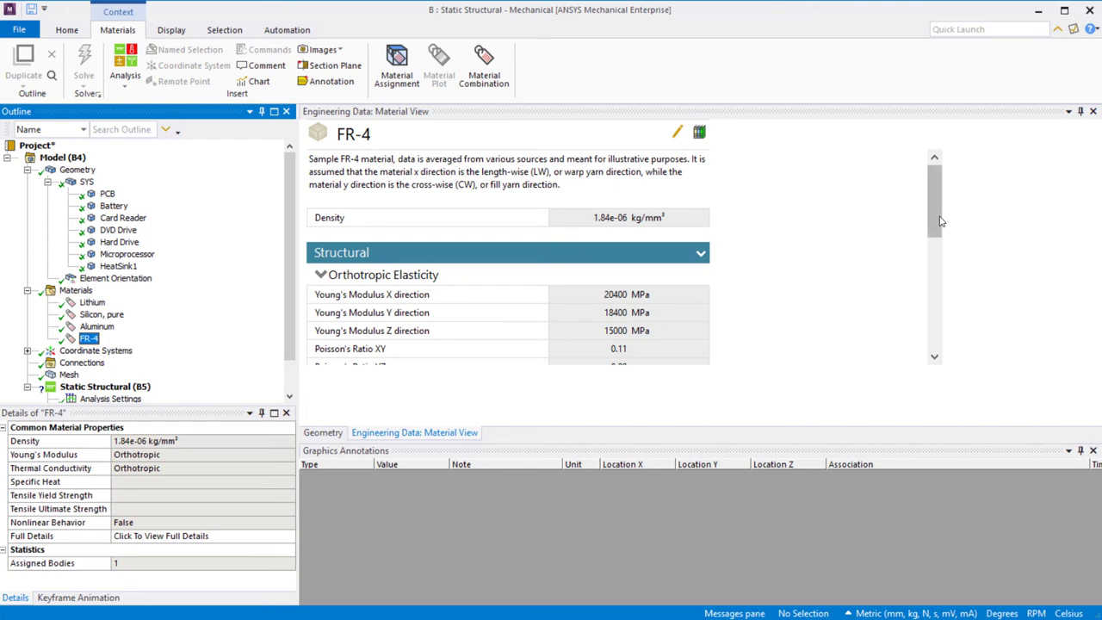
{"action": "left_click_drag", "start_coordinate": [934, 219], "coordinate": [921, 299]}
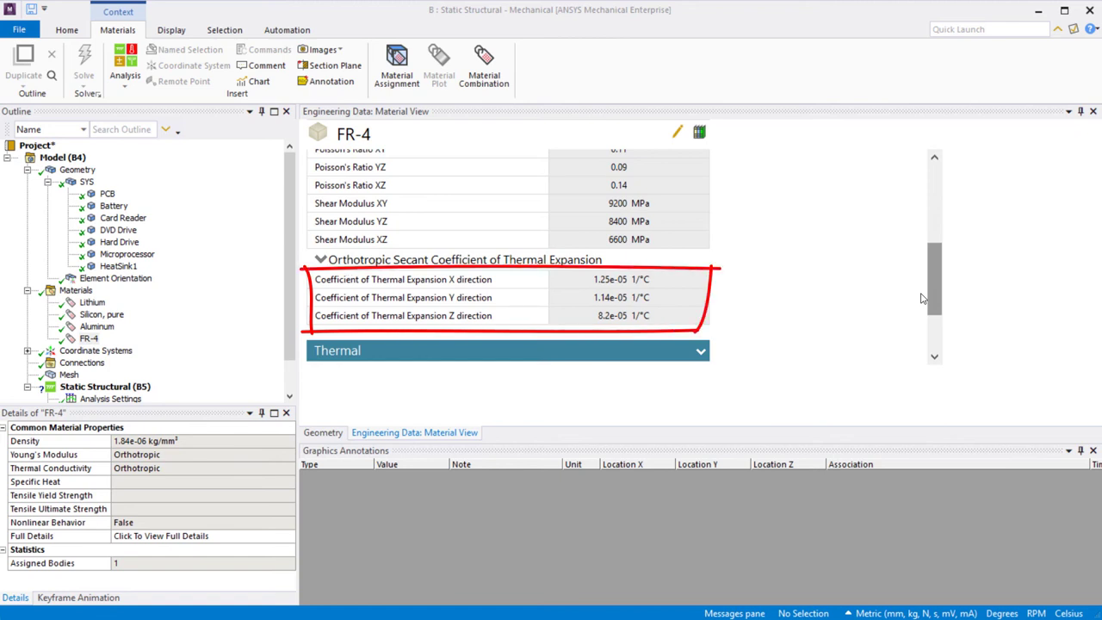
{"action": "left_click", "coordinate": [69, 375]}
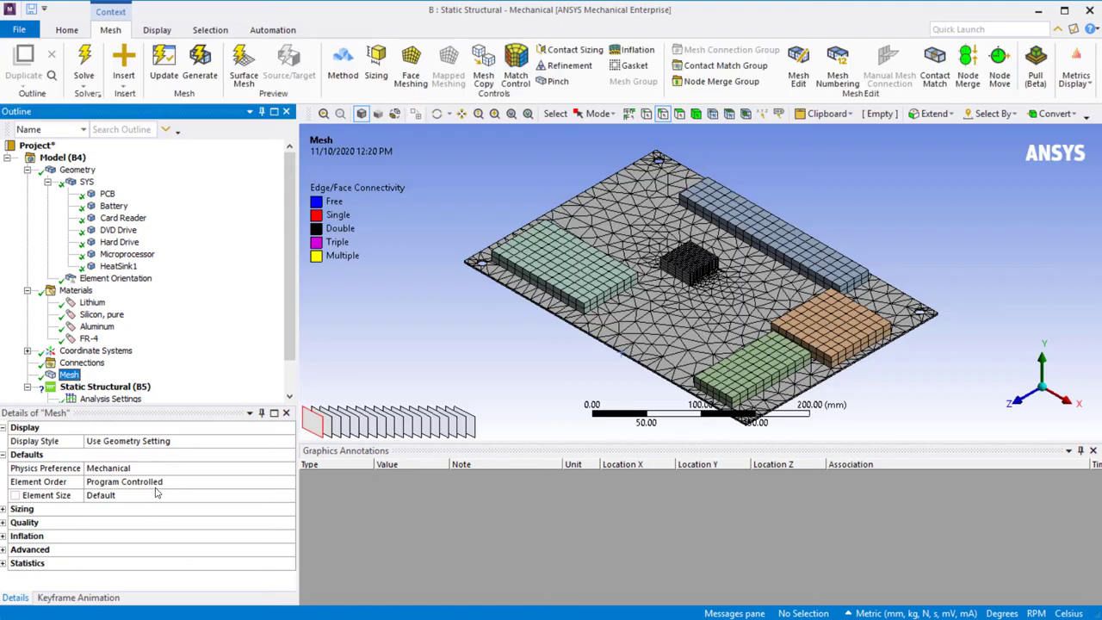
- Set the mesh Element Size to 7.5 mm and Element Order to Quadratic
{"action": "left_click", "coordinate": [186, 482]}
{"action": "left_click", "coordinate": [154, 496]}
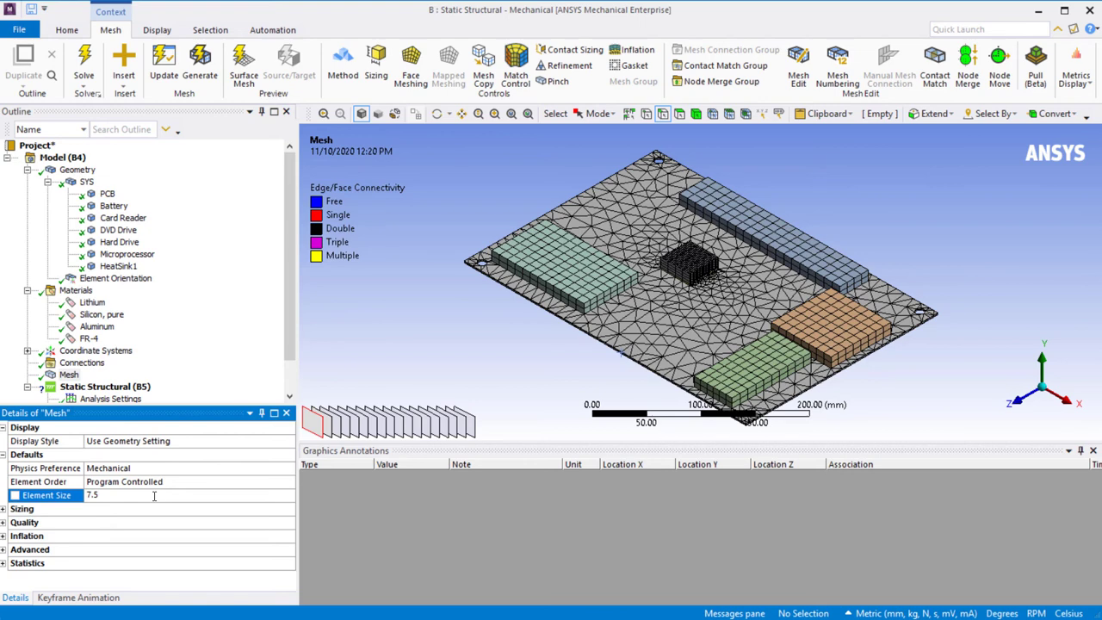
{"action": "key", "text": "Return"}
{"action": "left_click", "coordinate": [254, 486]}
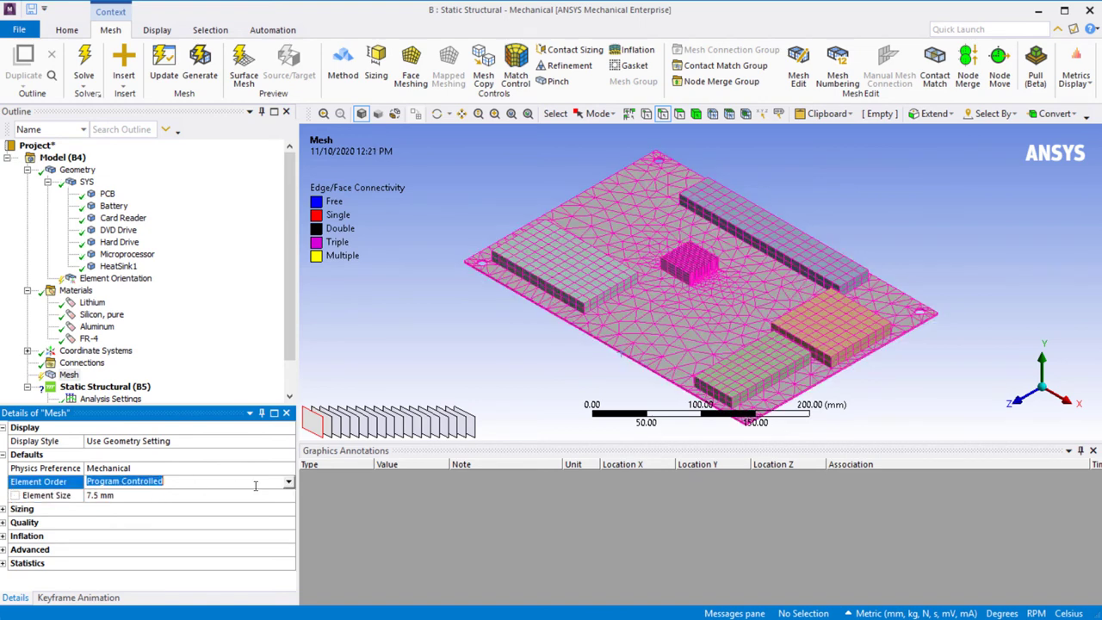
{"action": "left_click", "coordinate": [288, 483]}
{"action": "left_click", "coordinate": [232, 515]}
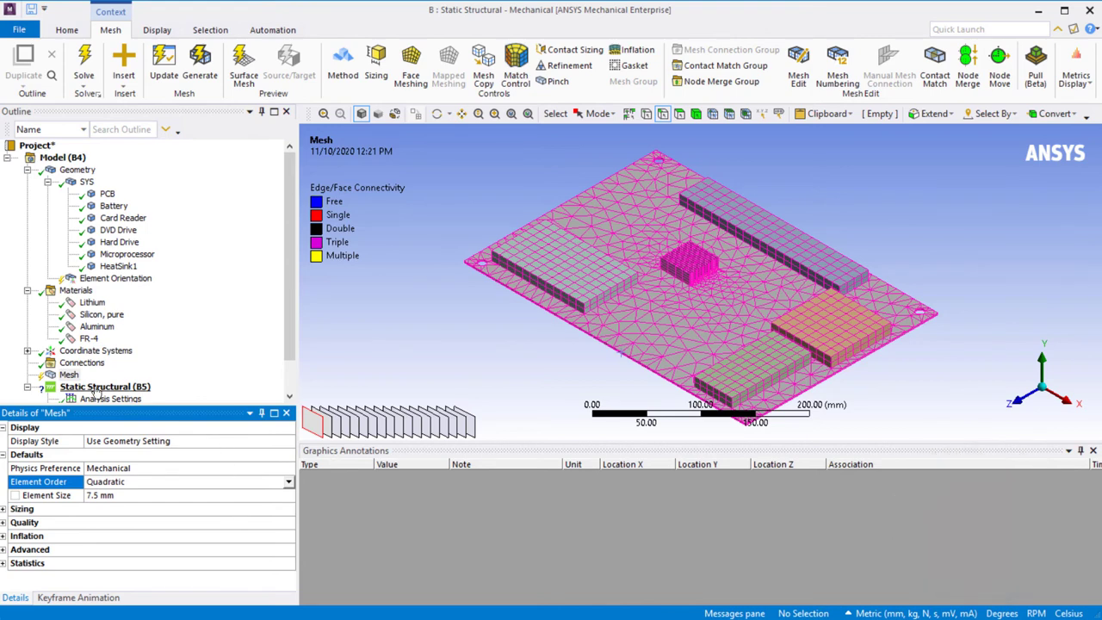
- Regenerate the mesh with the new settings
{"action": "right_click", "coordinate": [69, 375]}
{"action": "left_click", "coordinate": [120, 422]}
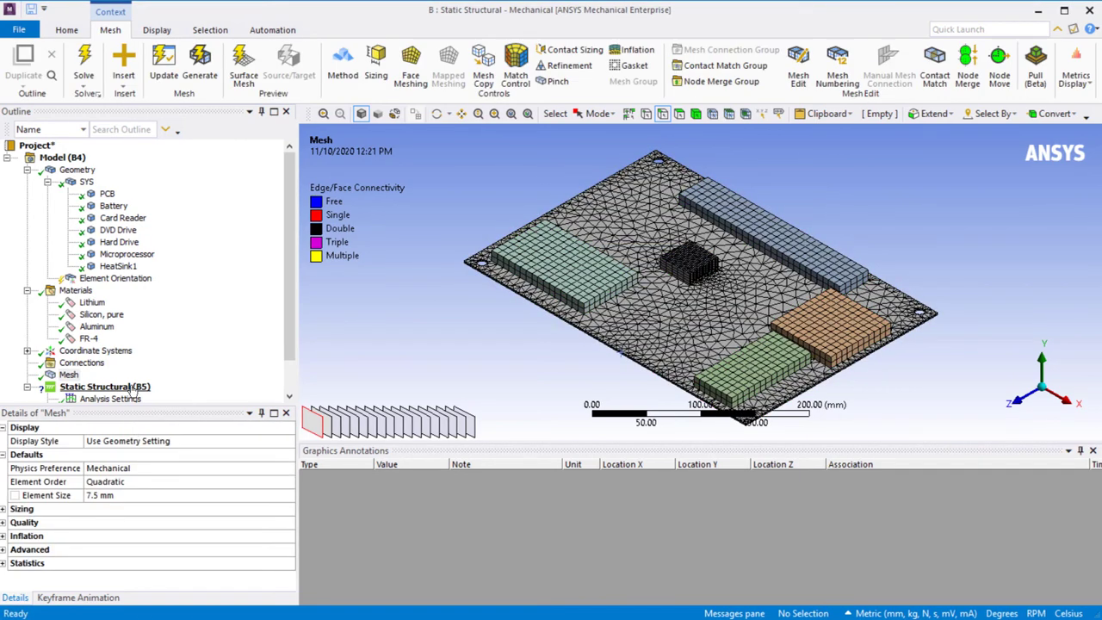
{"action": "right_click", "coordinate": [120, 279]}
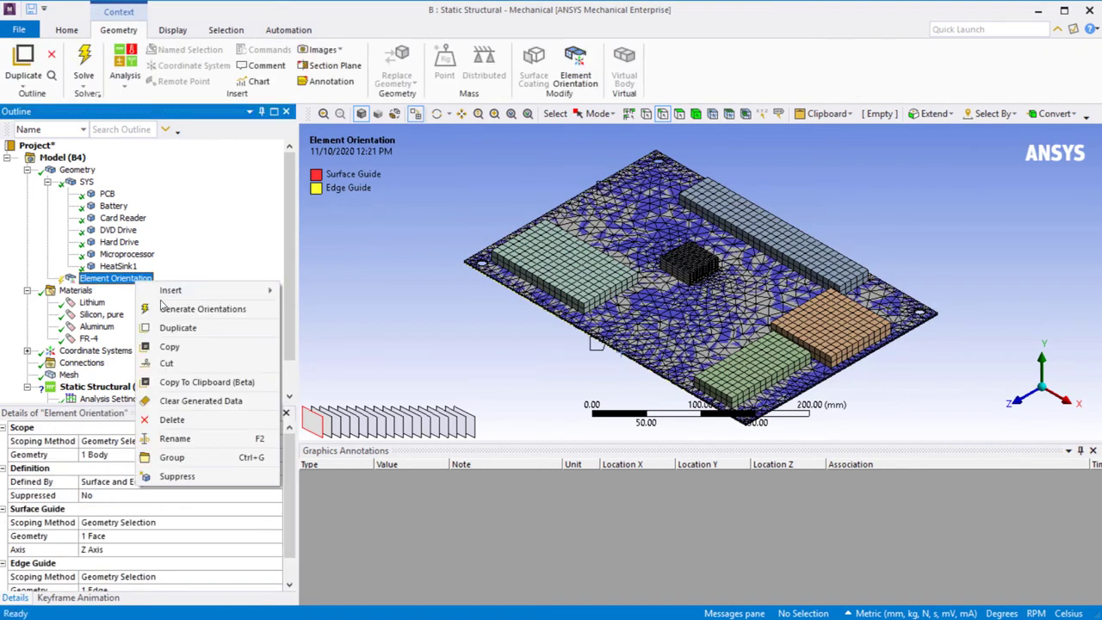
- Generate the PCB element orientations on the quadratic mesh and select Static Structural (B5)
{"action": "left_click", "coordinate": [160, 309]}
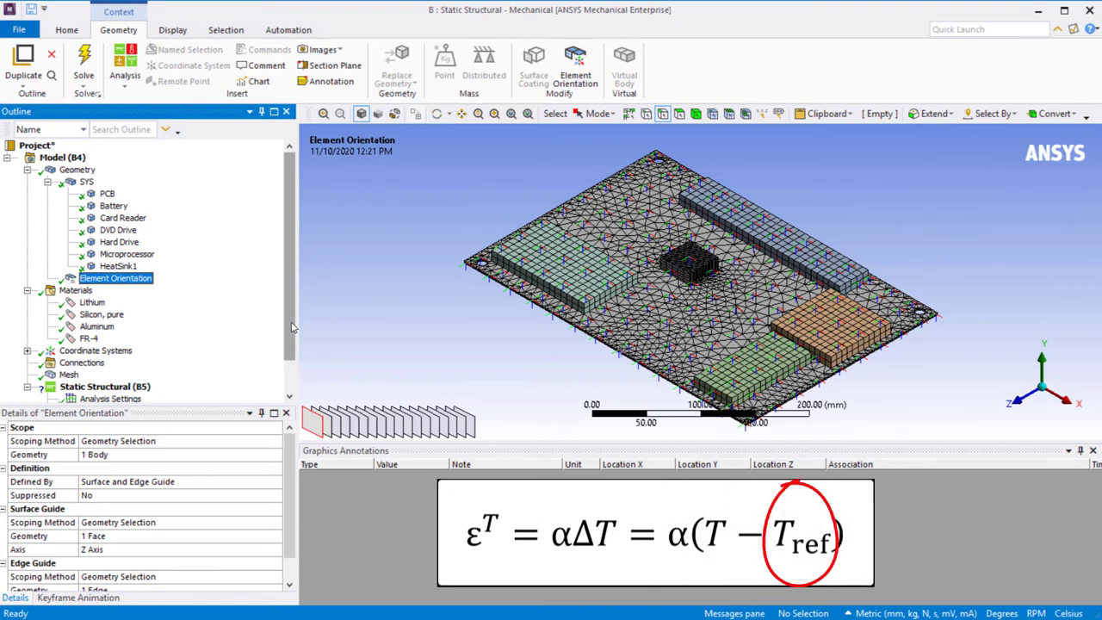
{"action": "scroll", "coordinate": [291, 327], "scroll_direction": "down", "scroll_amount": 1}
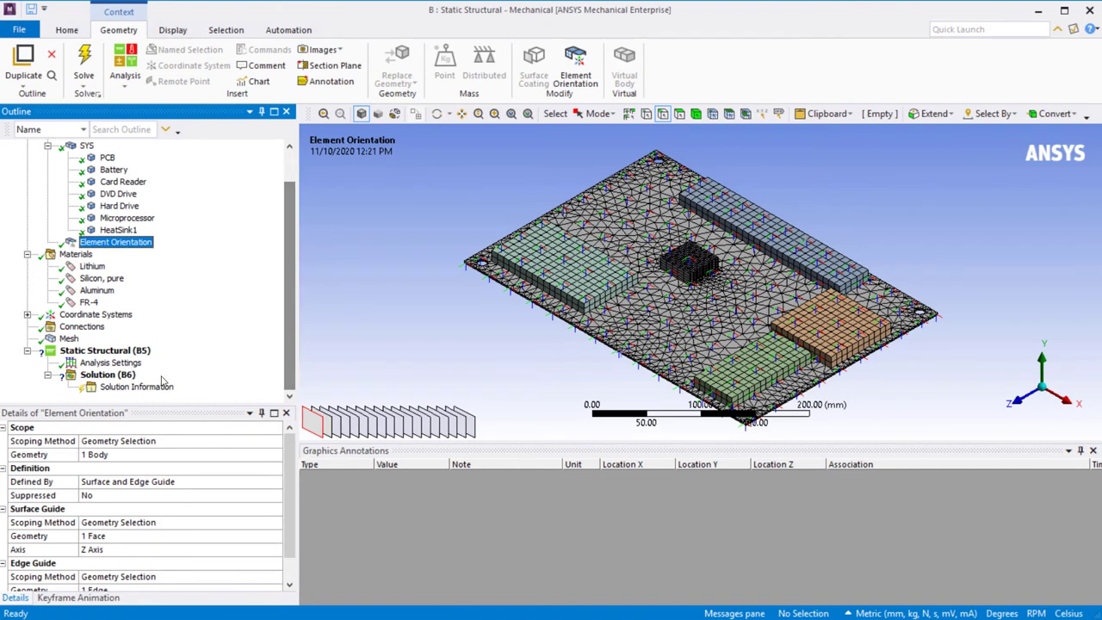
{"action": "left_click", "coordinate": [129, 351]}
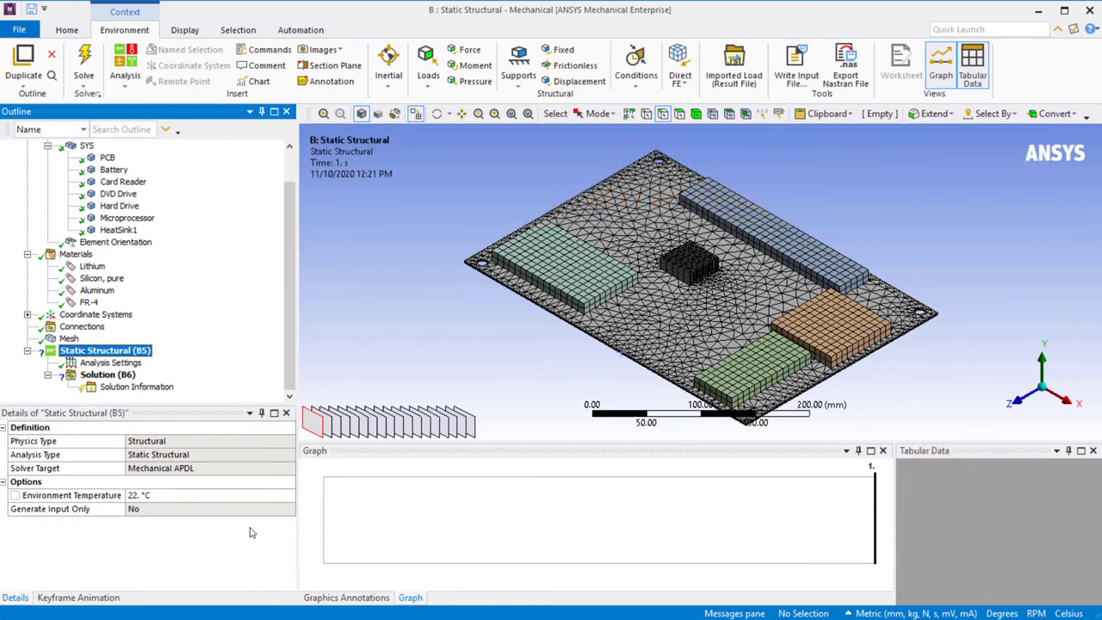
- Try a 30 °C By Body reference temperature on the PCB, then revert it to By Environment
{"action": "left_click", "coordinate": [109, 159]}
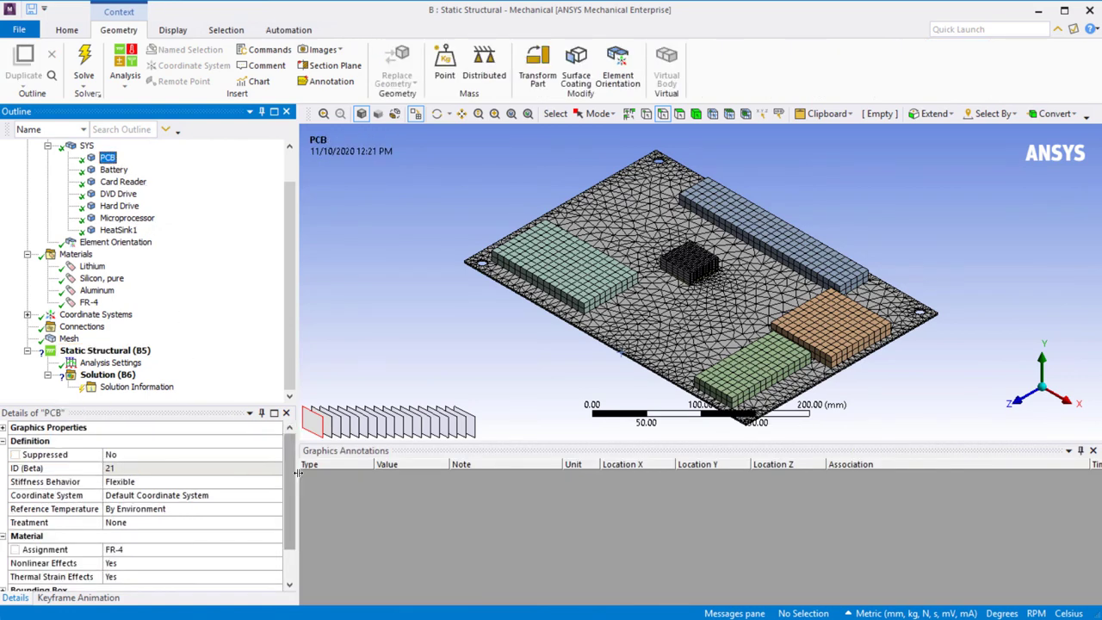
{"action": "left_click", "coordinate": [262, 509]}
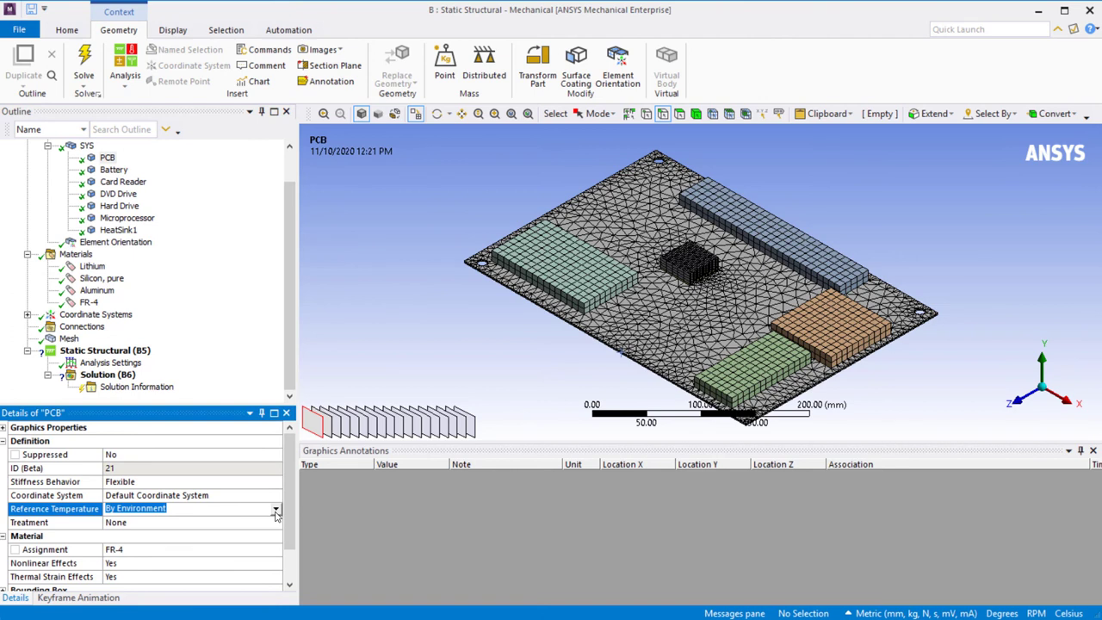
{"action": "left_click", "coordinate": [275, 509]}
{"action": "left_click", "coordinate": [262, 535]}
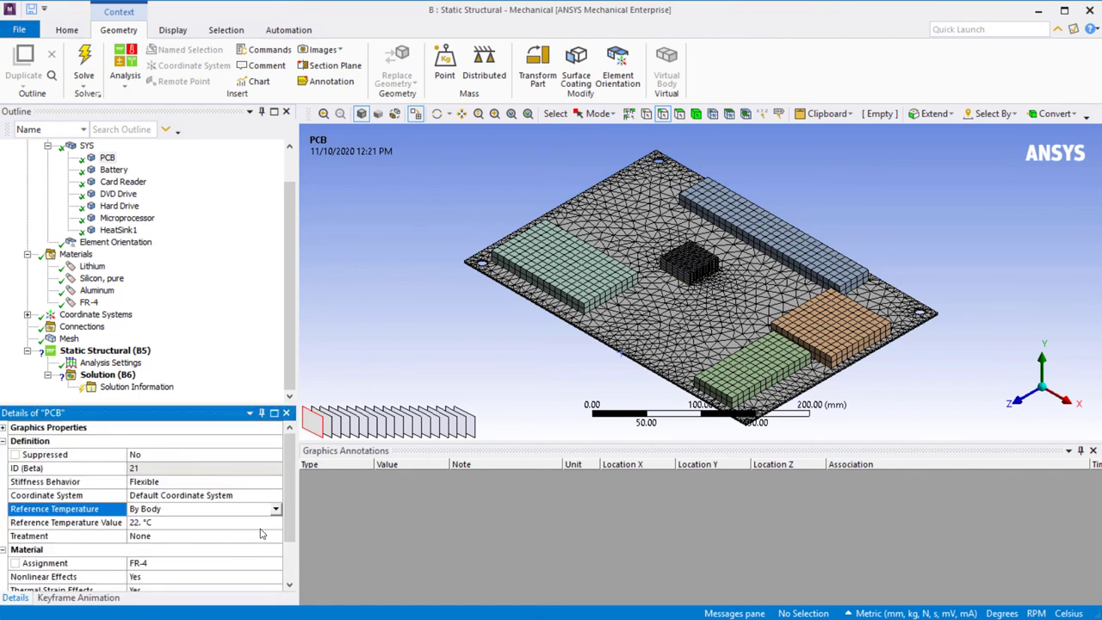
{"action": "left_click", "coordinate": [226, 523]}
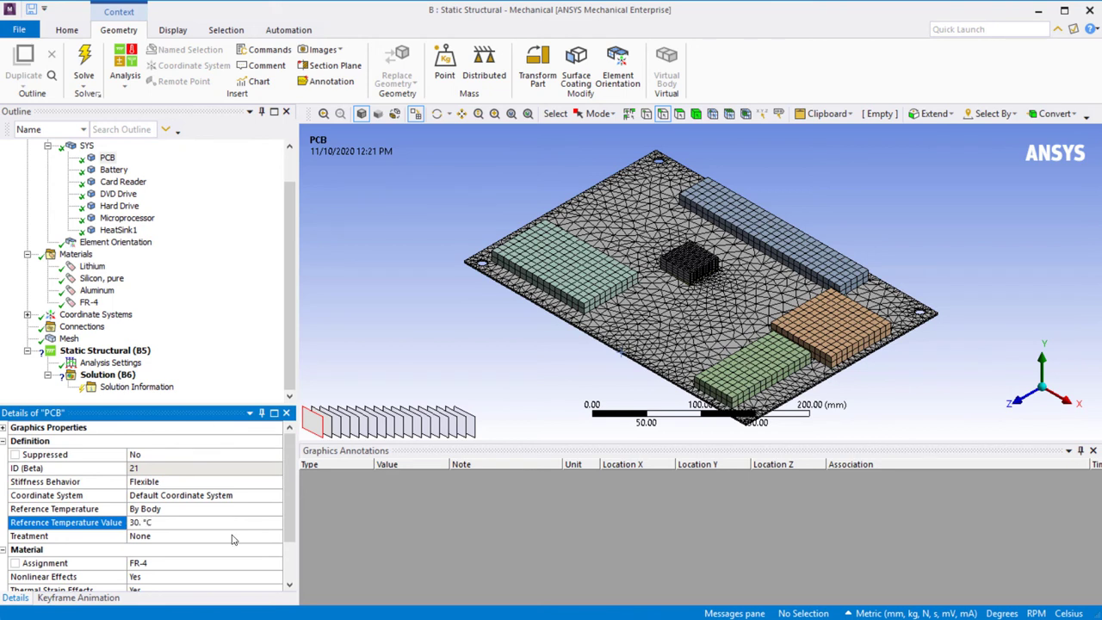
{"action": "left_click", "coordinate": [279, 512]}
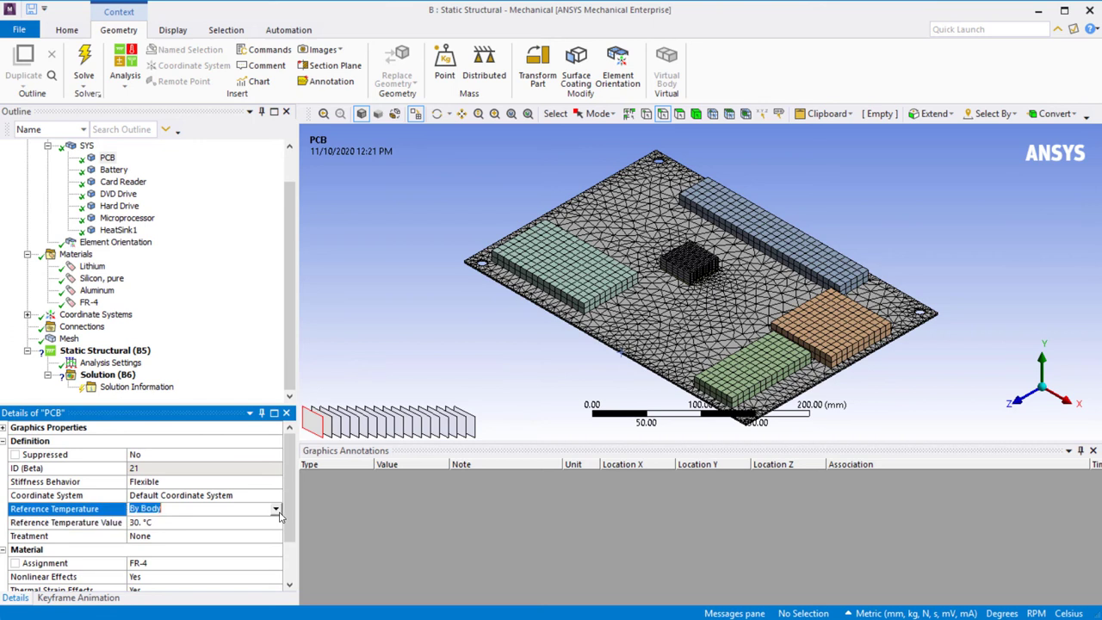
{"action": "left_click", "coordinate": [277, 510]}
{"action": "left_click", "coordinate": [258, 521]}
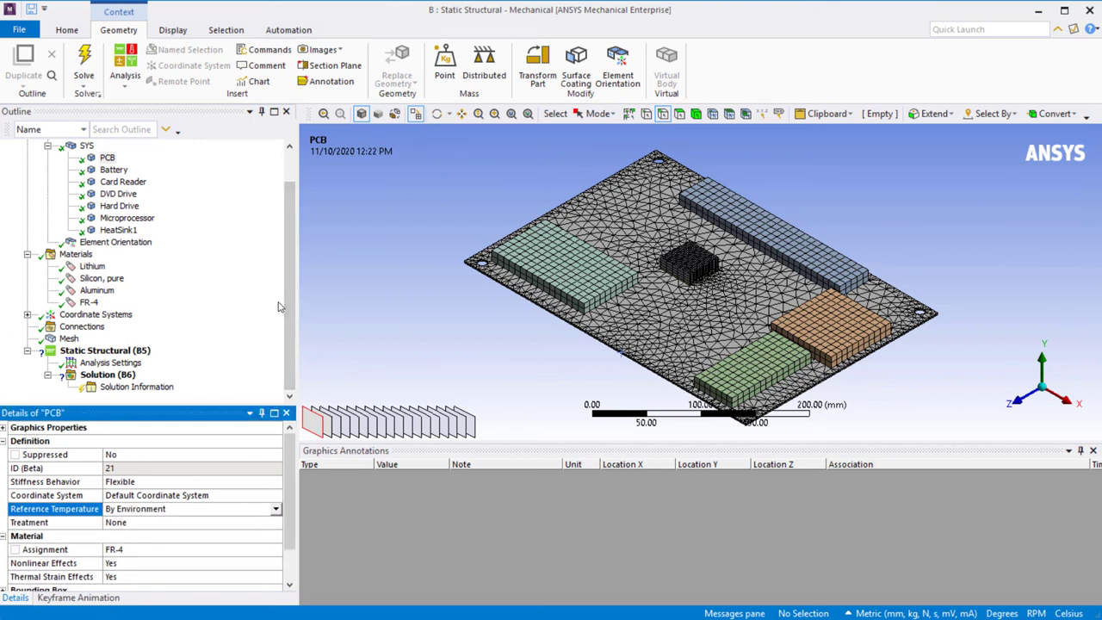
{"action": "right_click", "coordinate": [133, 353]}
- Insert a Cylindrical Support on the board's four corner hole faces
{"action": "mouse_move", "coordinate": [172, 357]}
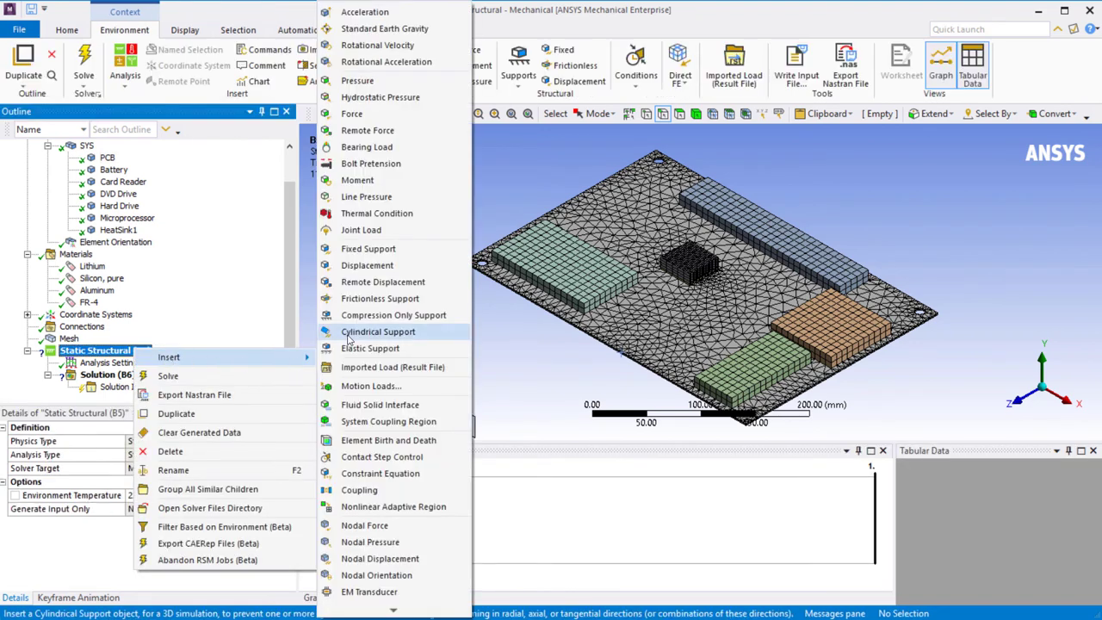
{"action": "left_click", "coordinate": [379, 273]}
{"action": "left_click", "coordinate": [417, 114]}
{"action": "scroll", "coordinate": [489, 348], "scroll_direction": "up", "scroll_amount": 5}
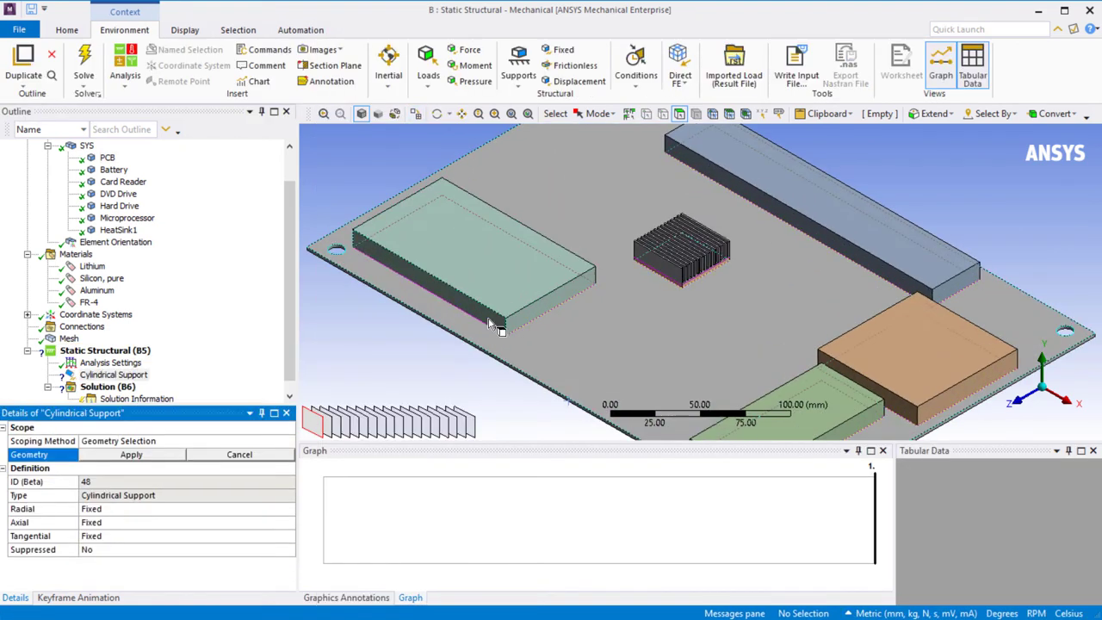
{"action": "left_click", "coordinate": [487, 347]}
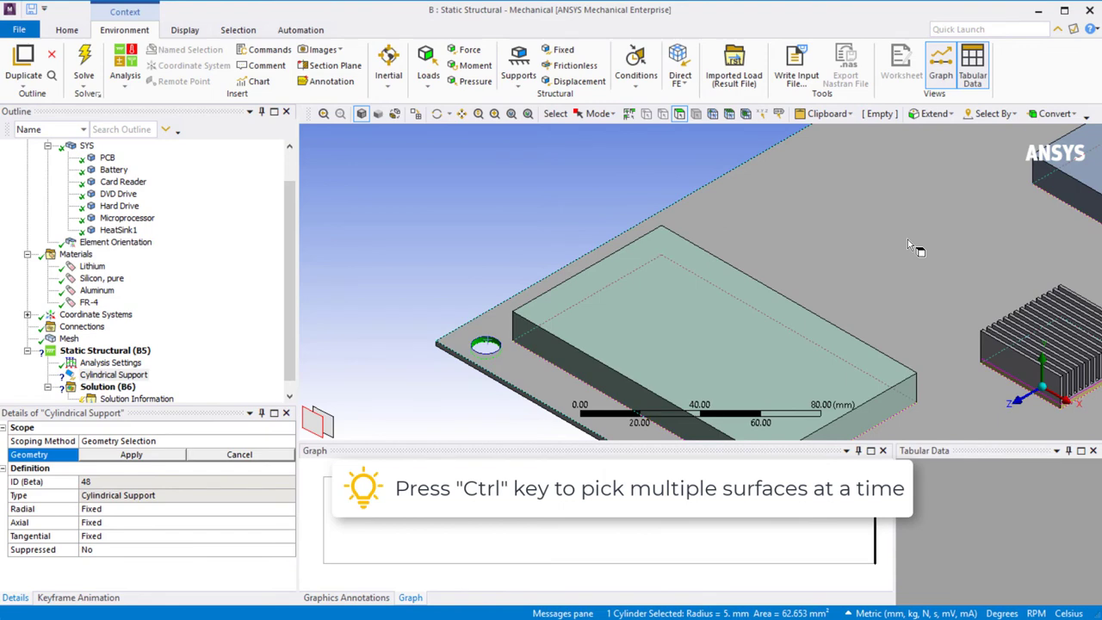
{"action": "middle_click_drag", "start_coordinate": [487, 347], "coordinate": [608, 380]}
{"action": "left_click", "coordinate": [633, 289], "text": "ctrl"}
{"action": "left_click", "coordinate": [857, 207], "text": "ctrl"}
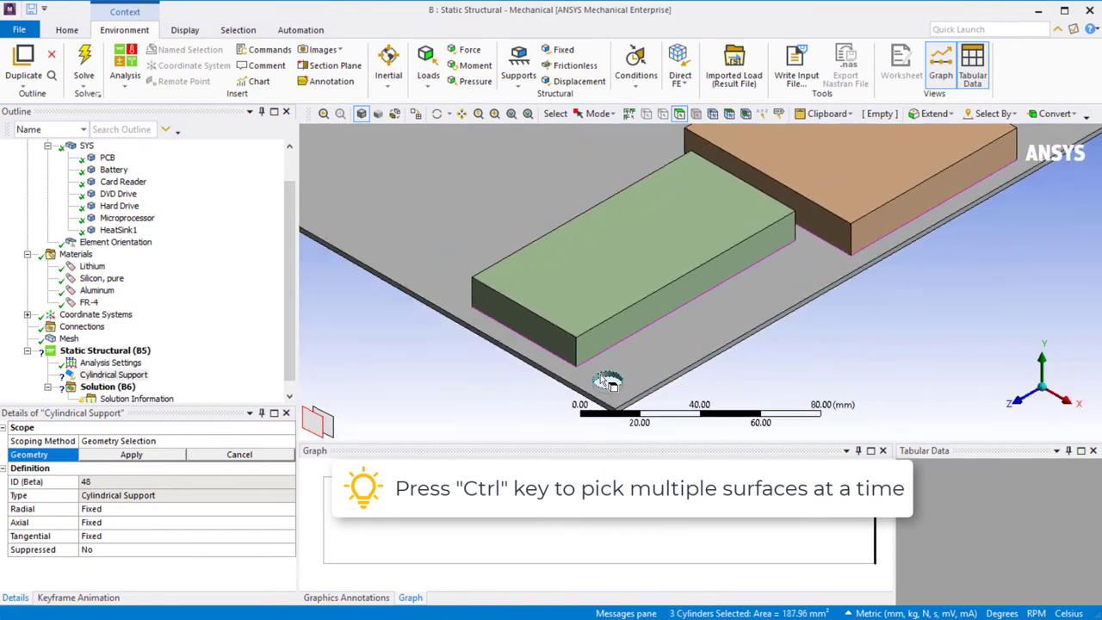
{"action": "left_click", "coordinate": [608, 380], "text": "ctrl"}
{"action": "left_click", "coordinate": [131, 455]}
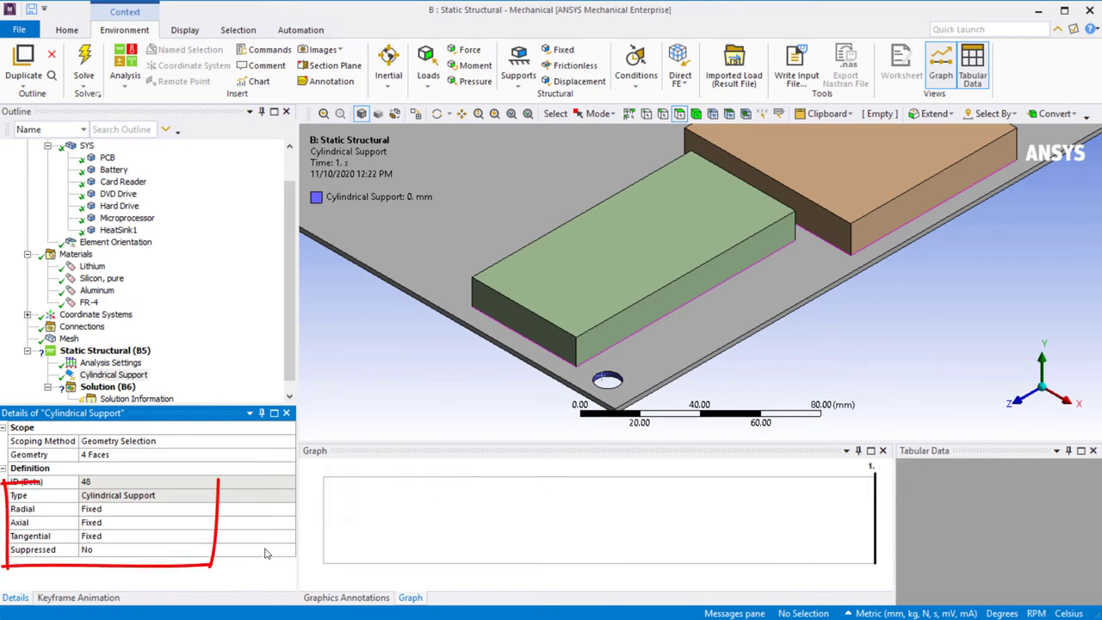
- Set the support's Tangential constraint to Free and return to the Workbench project
{"action": "left_click", "coordinate": [276, 542]}
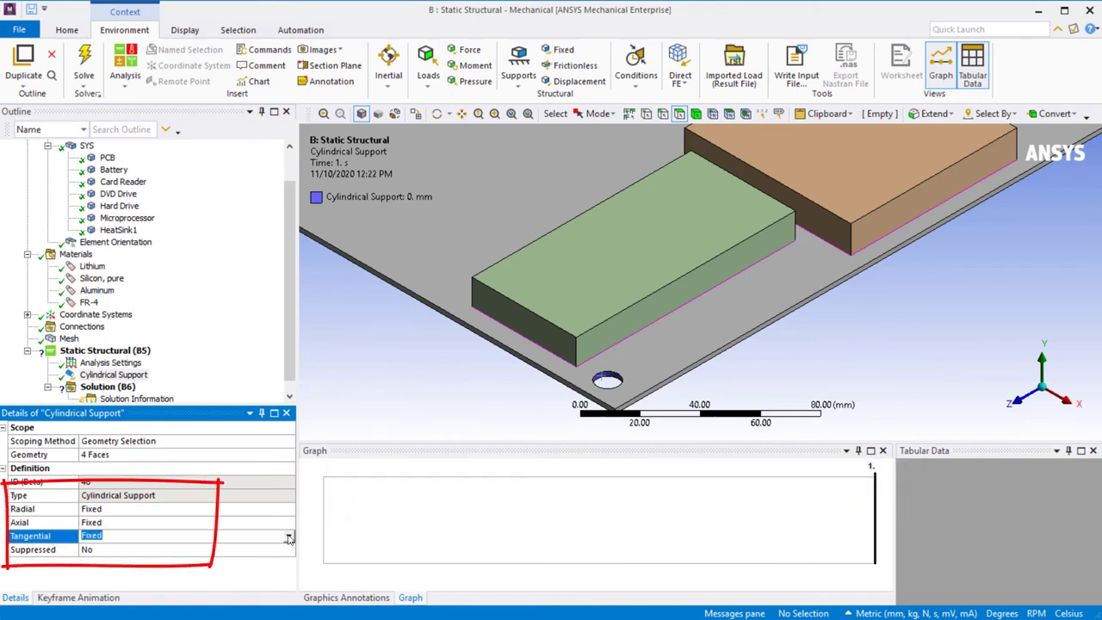
{"action": "left_click", "coordinate": [289, 536]}
{"action": "left_click", "coordinate": [273, 558]}
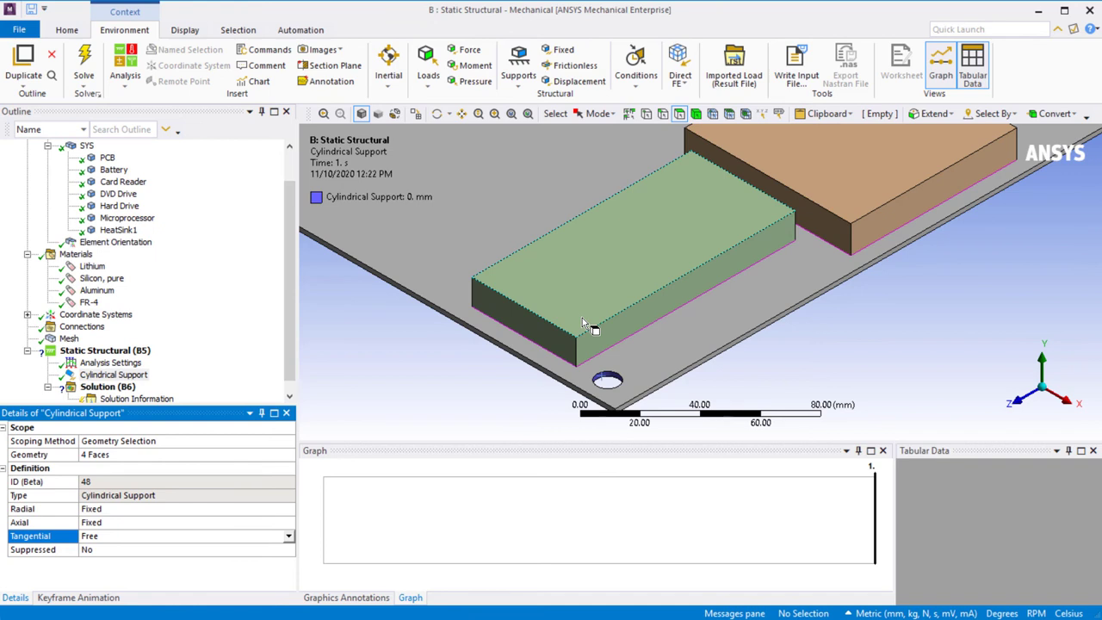
{"action": "left_click", "coordinate": [1042, 10]}
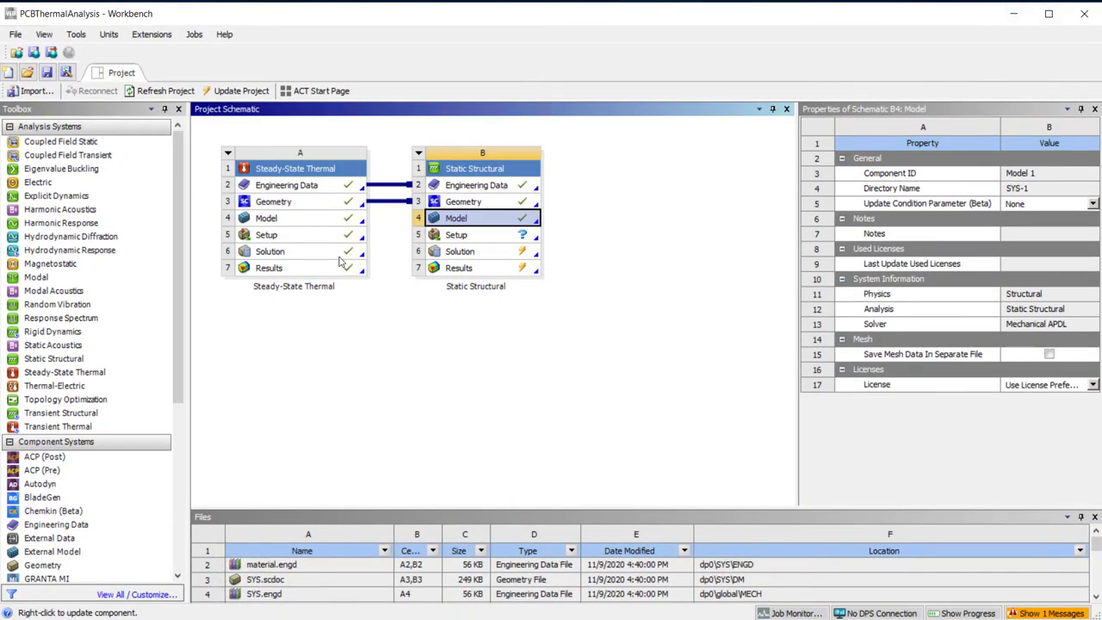
- Link thermal Solution A6 into structural Setup B5 and refresh the setup
{"action": "left_click_drag", "start_coordinate": [340, 257], "coordinate": [441, 242]}
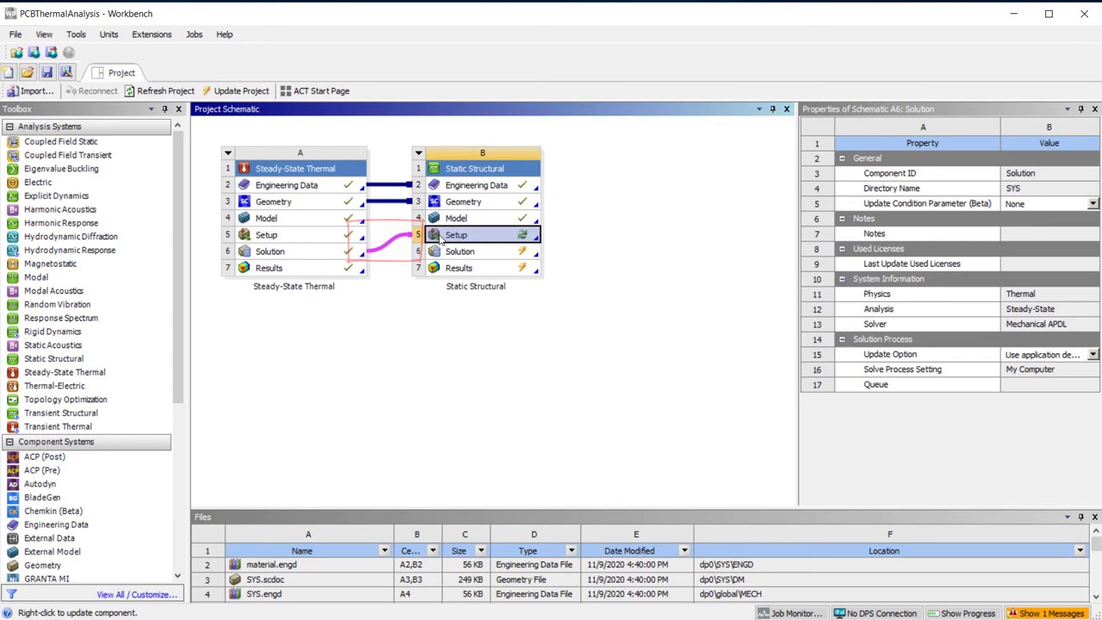
{"action": "right_click", "coordinate": [441, 243]}
{"action": "left_click", "coordinate": [480, 391]}
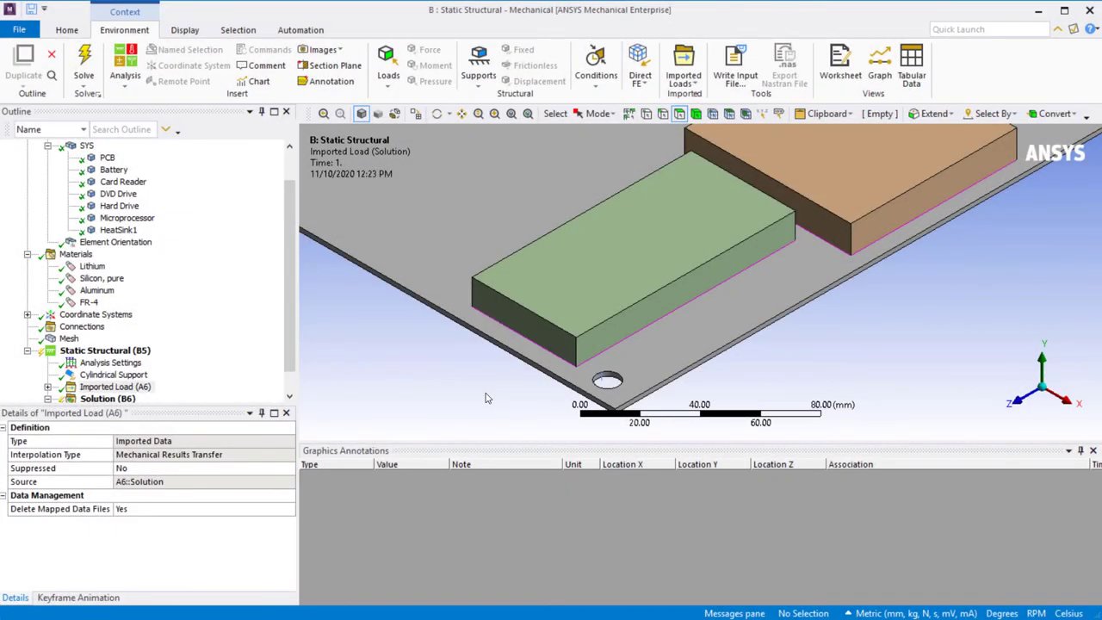
- Import the Imported Body Temperature load and fit the 22–84.3063 °C board contour in view
{"action": "left_click", "coordinate": [291, 371]}
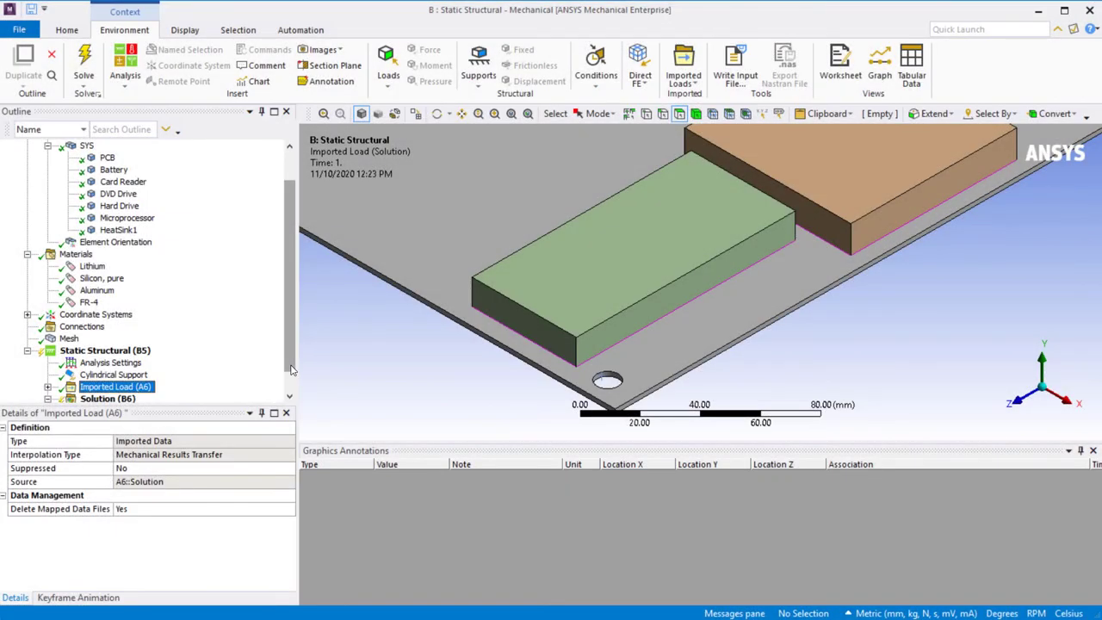
{"action": "left_click_drag", "start_coordinate": [291, 370], "coordinate": [291, 390]}
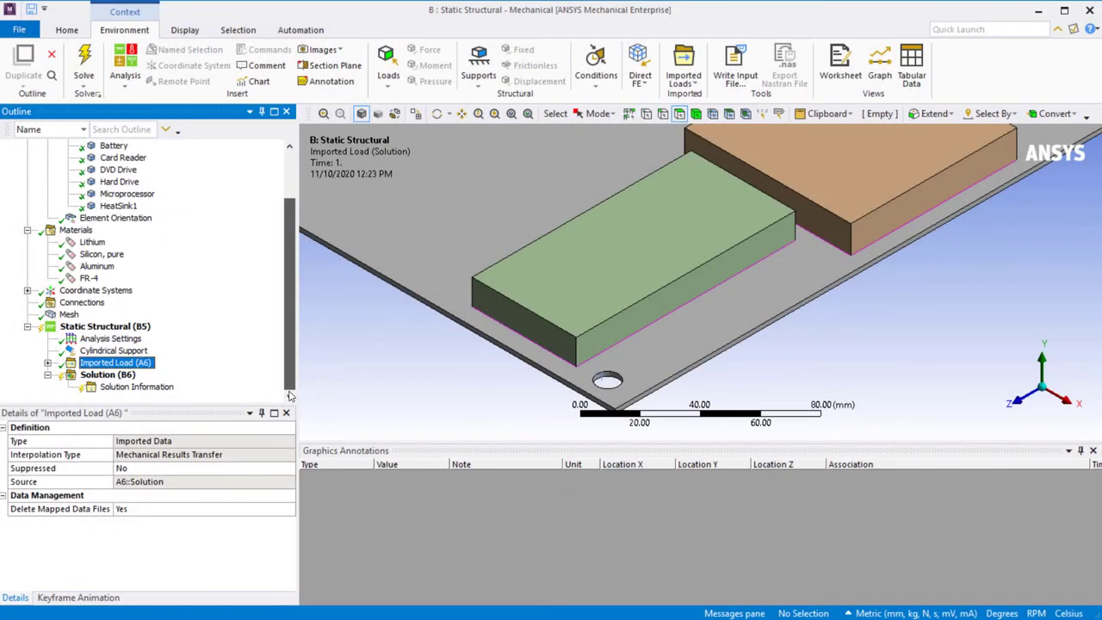
{"action": "left_click", "coordinate": [48, 363]}
{"action": "left_click", "coordinate": [138, 375]}
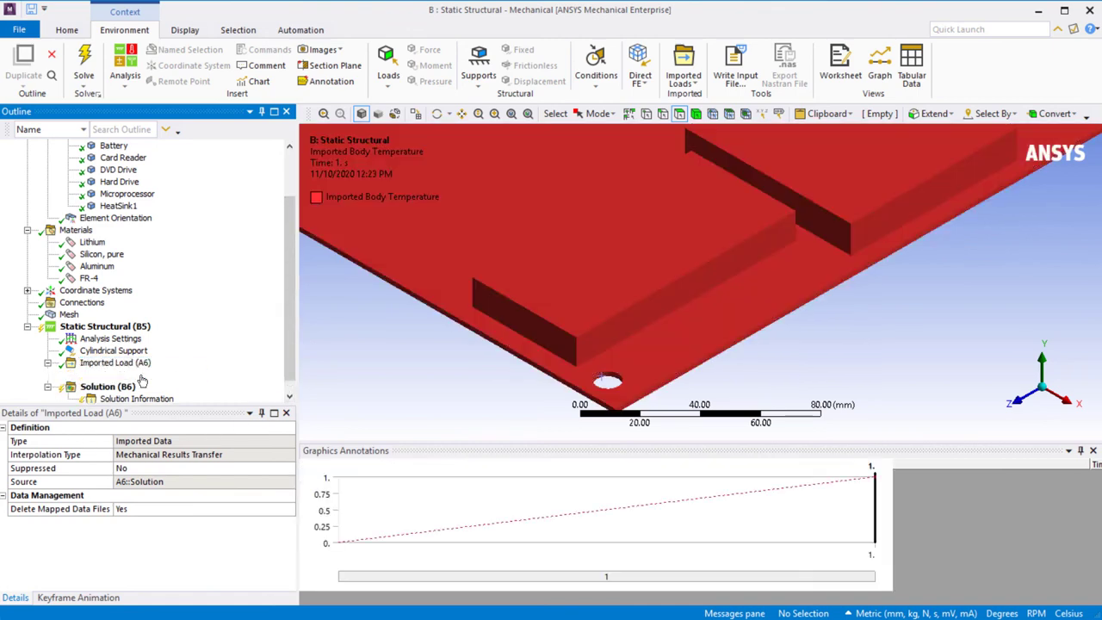
{"action": "right_click", "coordinate": [143, 378]}
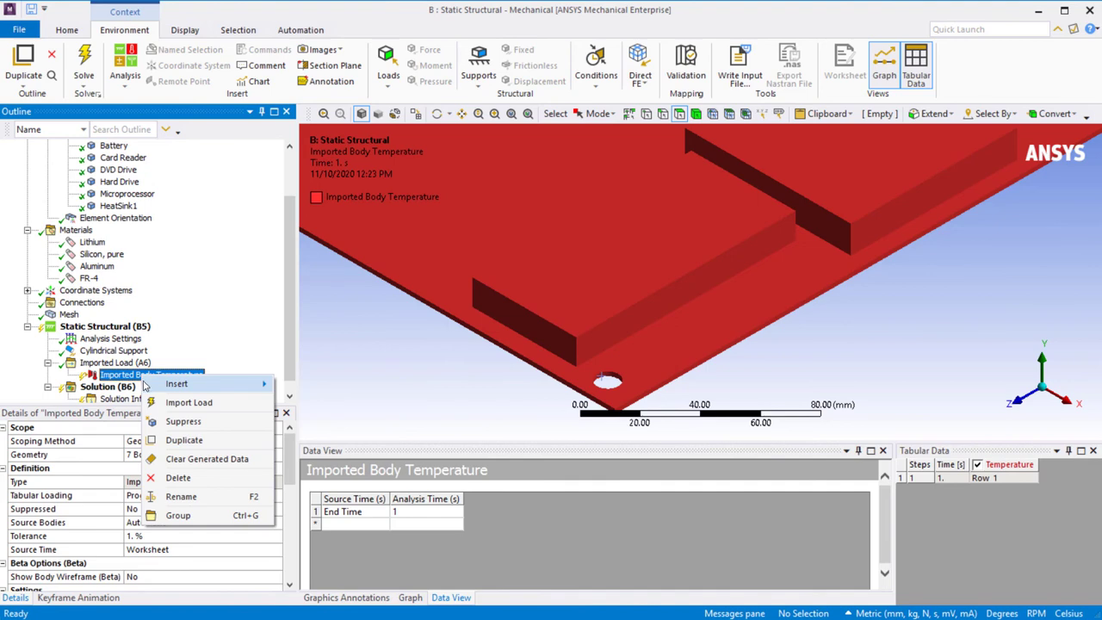
{"action": "left_click", "coordinate": [185, 402]}
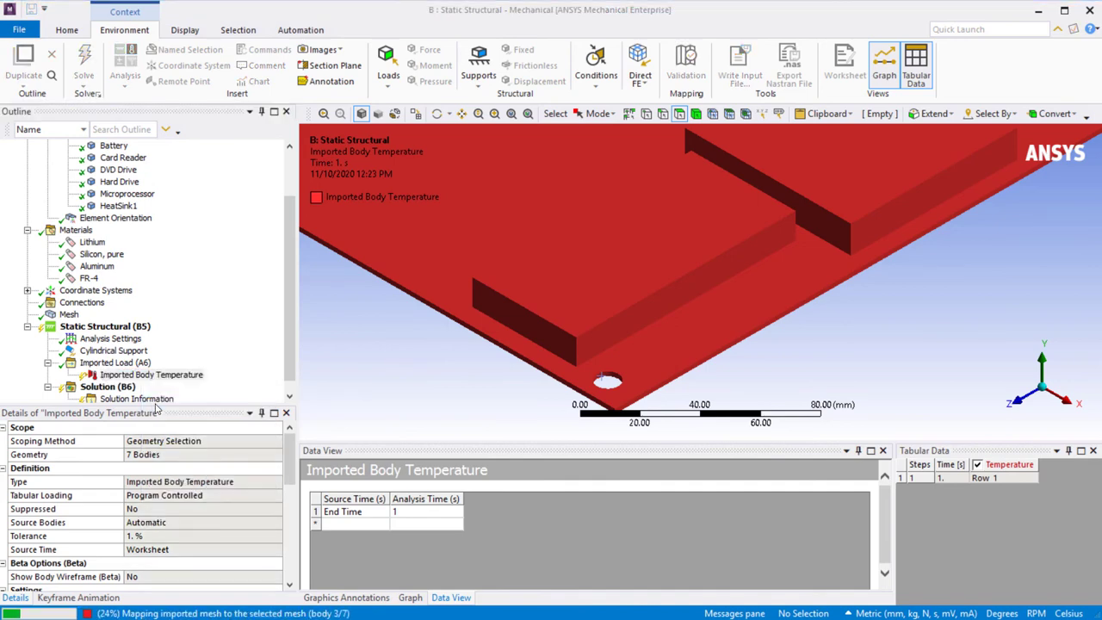
{"action": "left_click", "coordinate": [528, 114]}
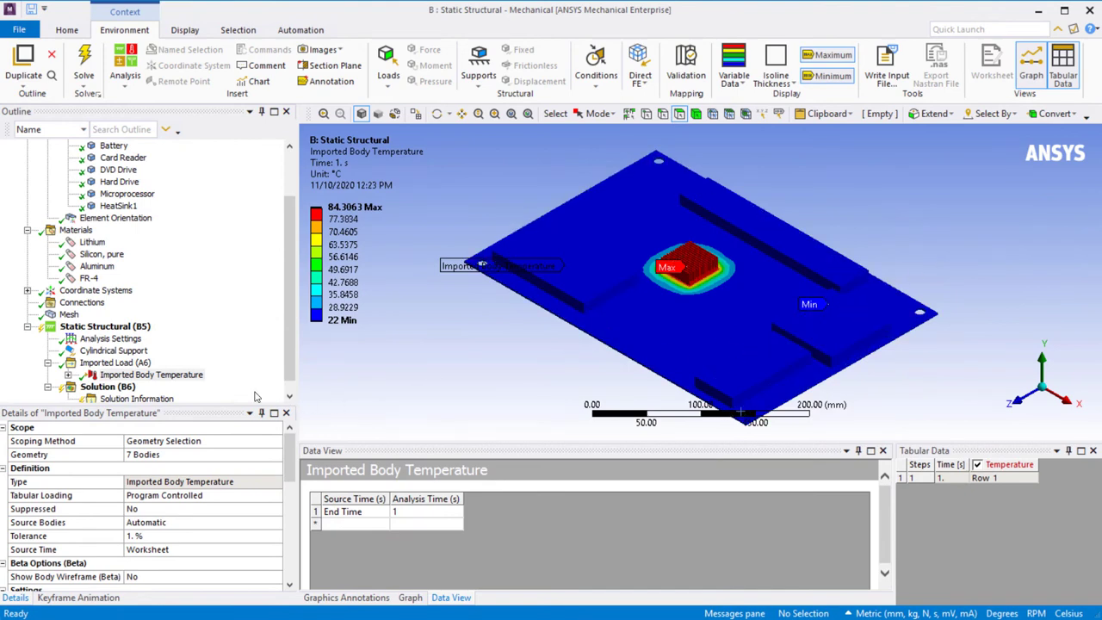
- Set Display Source Points to On for the imported body temperature
{"action": "left_click", "coordinate": [174, 377]}
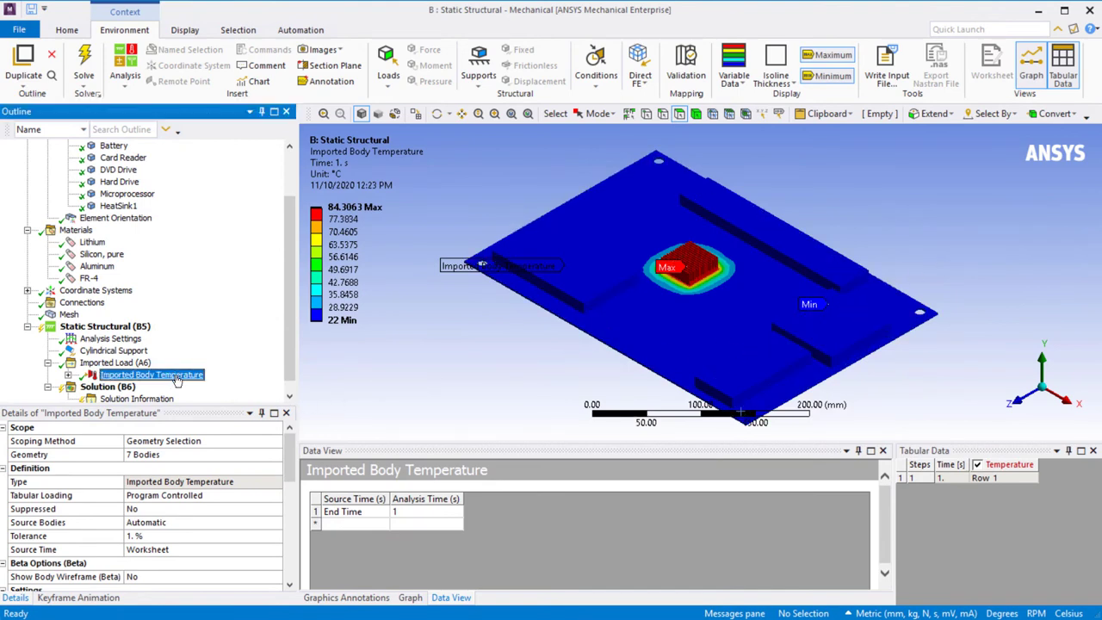
{"action": "left_click_drag", "start_coordinate": [293, 444], "coordinate": [279, 545]}
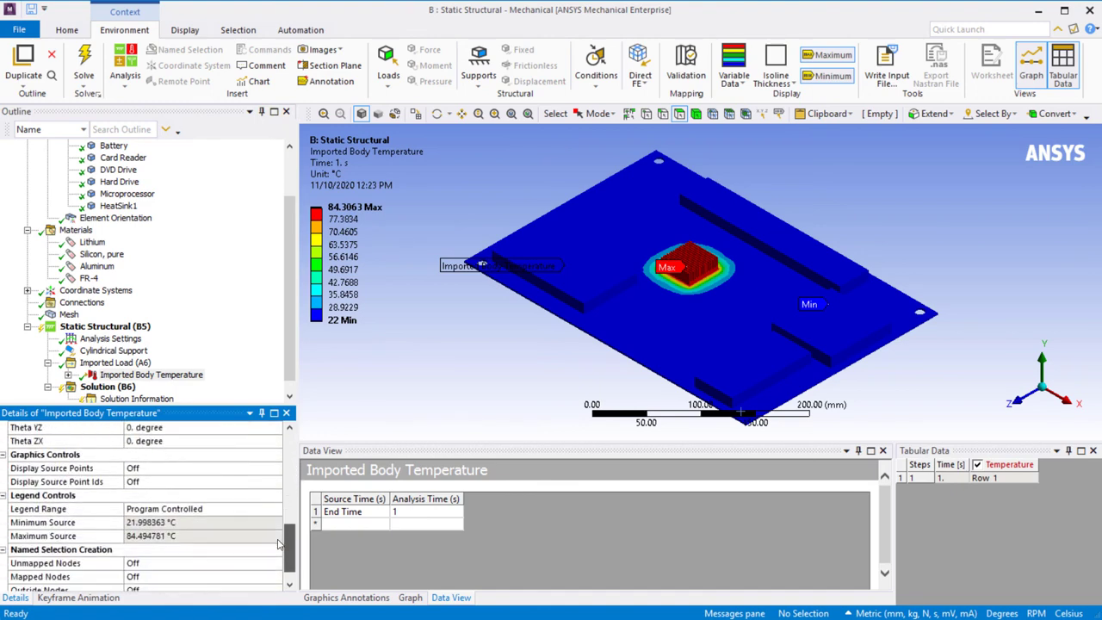
{"action": "left_click", "coordinate": [263, 469]}
{"action": "left_click", "coordinate": [276, 470]}
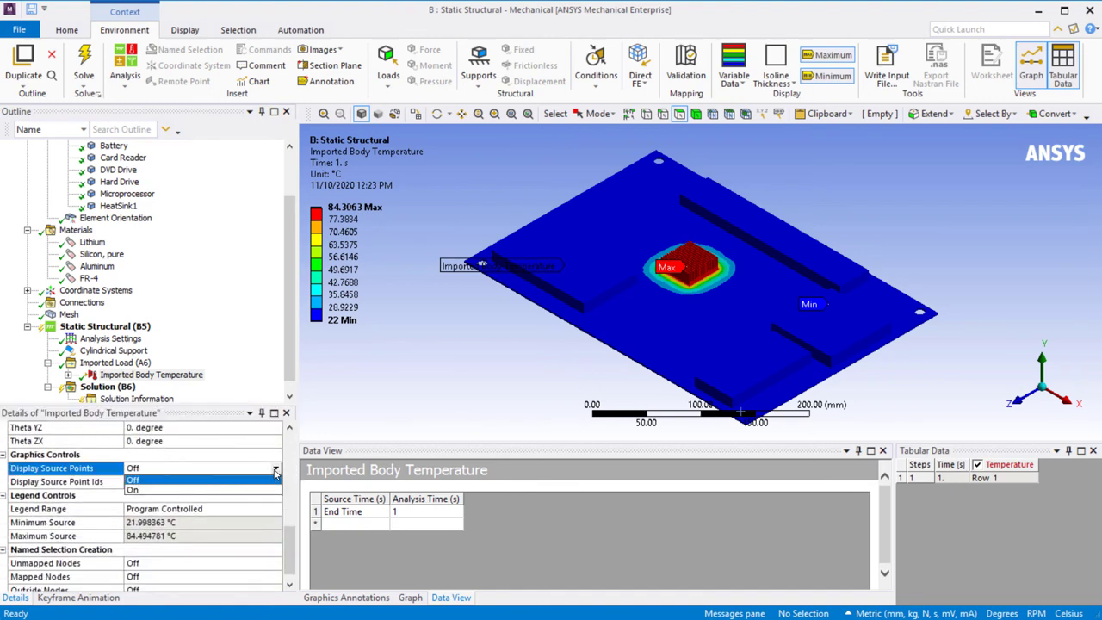
{"action": "left_click", "coordinate": [268, 489]}
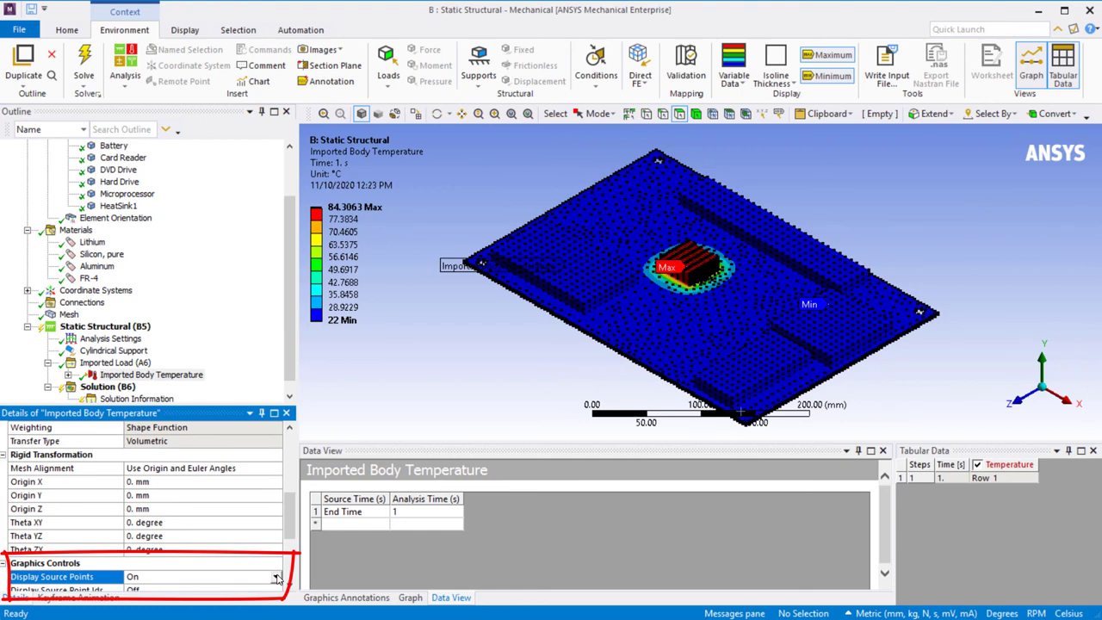
- Turn Display Source Points back Off and open the Imported Load Transfer Summary
{"action": "scroll", "coordinate": [275, 542], "scroll_direction": "down", "scroll_amount": 2}
{"action": "left_click", "coordinate": [274, 510]}
{"action": "left_click", "coordinate": [262, 522]}
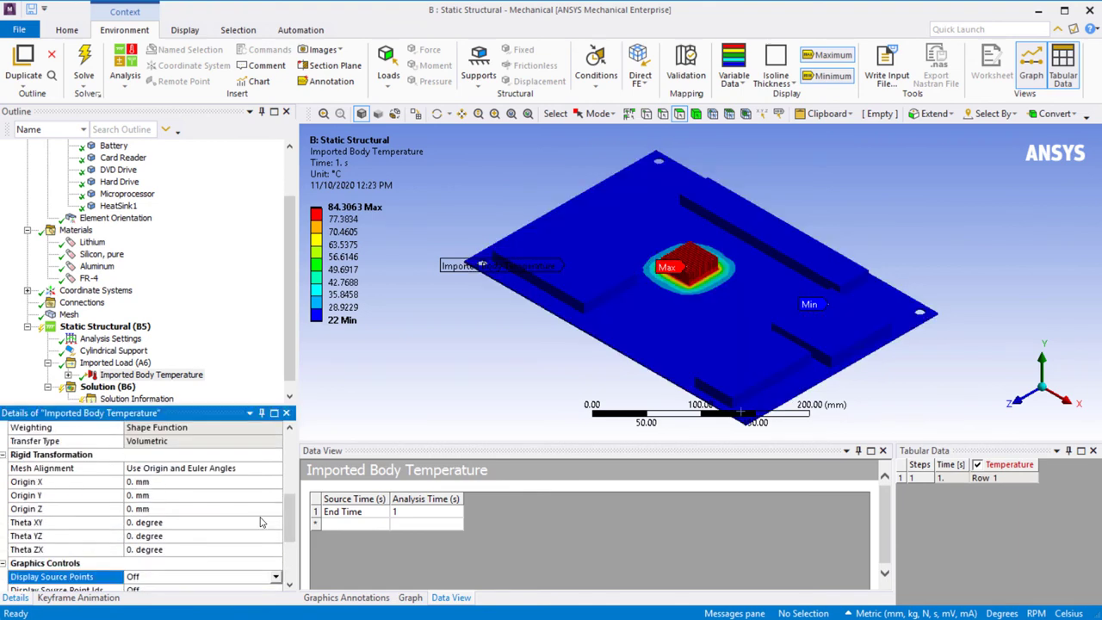
{"action": "left_click", "coordinate": [68, 376]}
{"action": "left_click", "coordinate": [138, 389]}
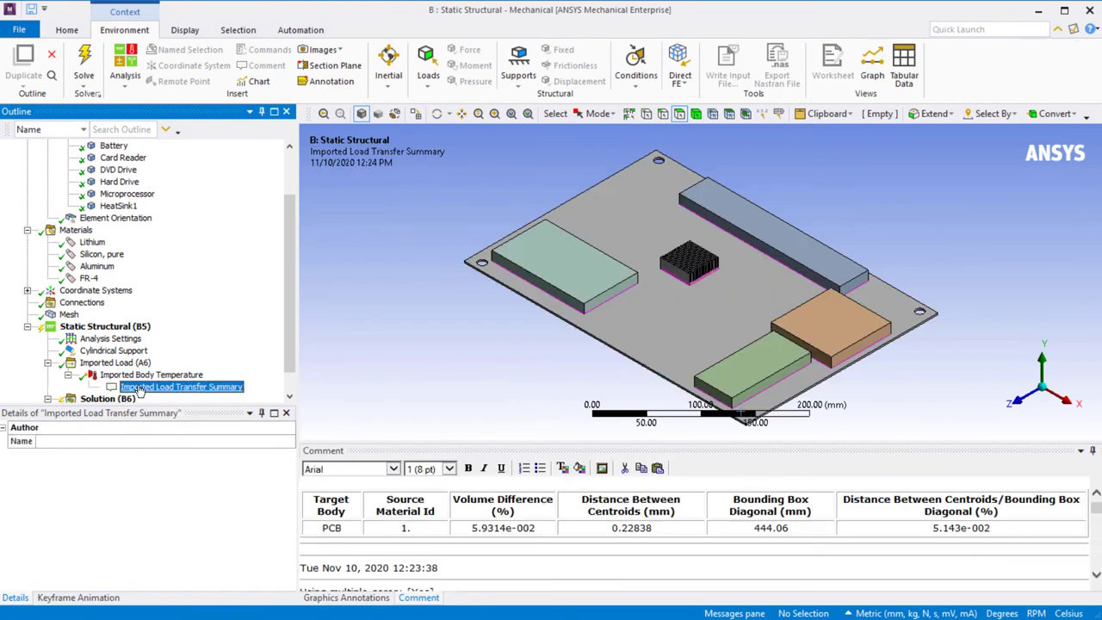
{"action": "left_click_drag", "start_coordinate": [748, 442], "coordinate": [747, 363]}
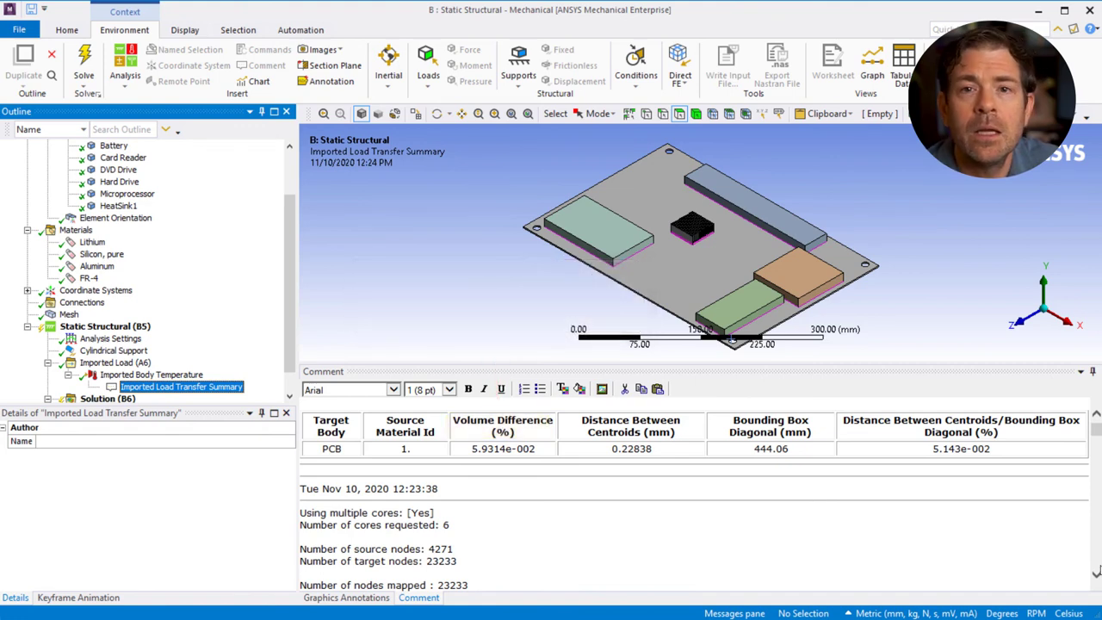
{"action": "left_click", "coordinate": [1096, 579]}
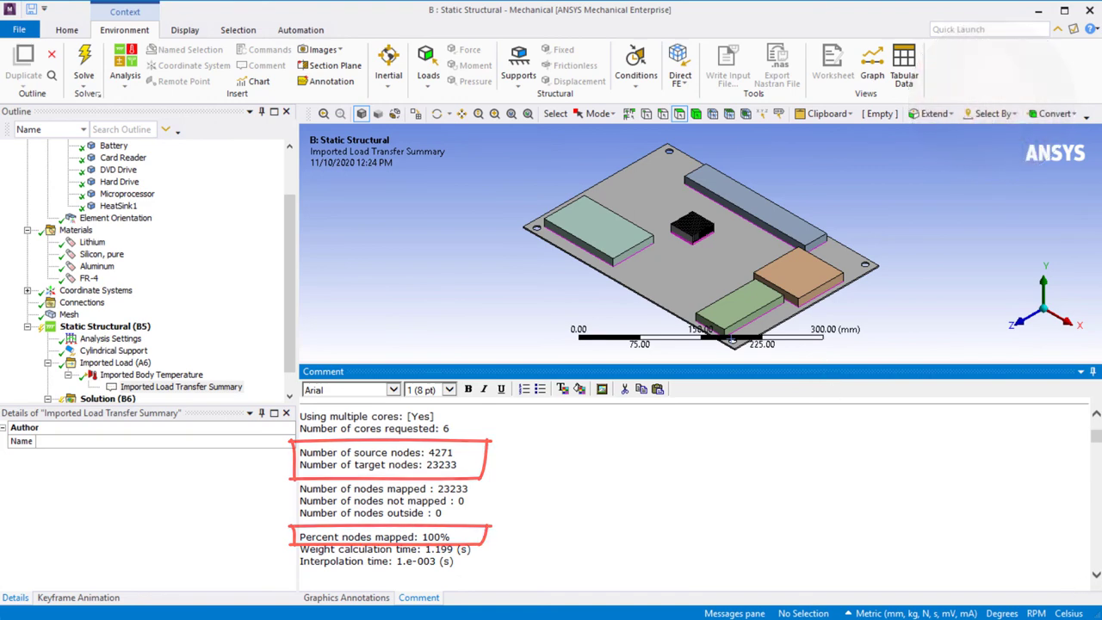
{"action": "mouse_move", "coordinate": [1096, 435]}
{"action": "left_mouse_down"}
{"action": "mouse_move", "coordinate": [1097, 547]}
{"action": "mouse_move", "coordinate": [1096, 428]}
{"action": "left_mouse_up"}
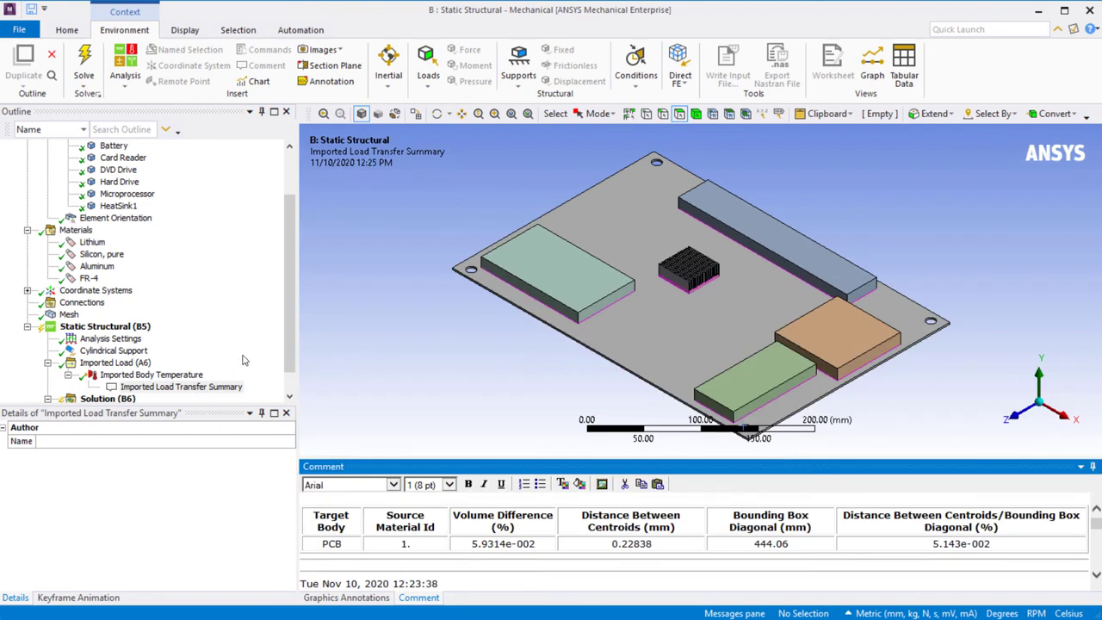
- Add Thermal Strain and Total Deformation results to Solution (B6)
{"action": "scroll", "coordinate": [292, 302], "scroll_direction": "down", "scroll_amount": 1}
{"action": "right_click", "coordinate": [116, 375]}
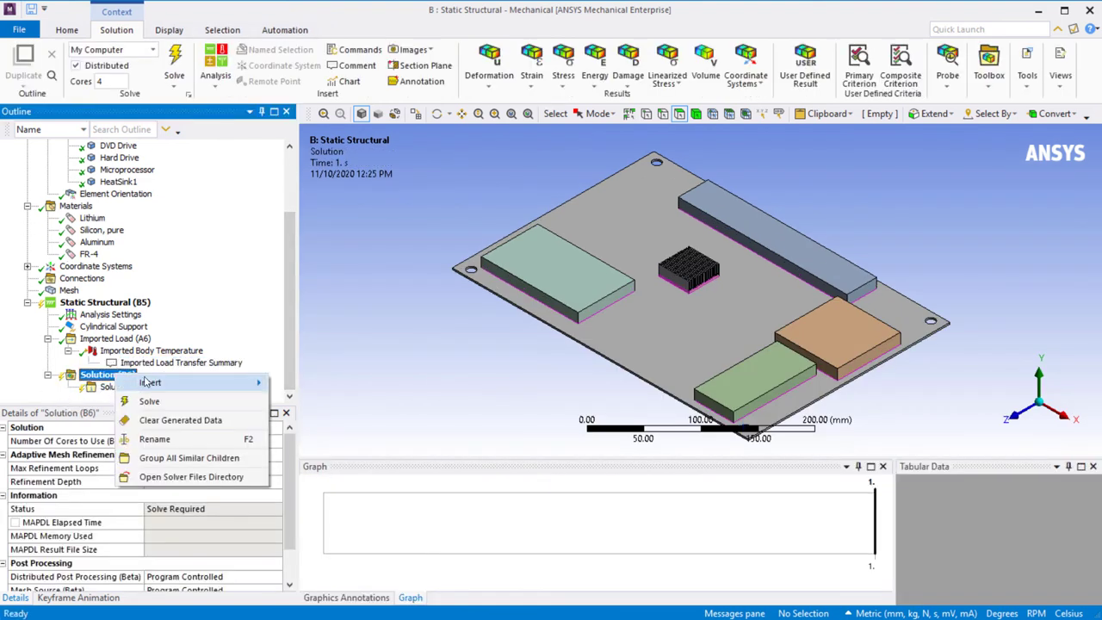
{"action": "mouse_move", "coordinate": [147, 382]}
{"action": "mouse_move", "coordinate": [310, 243]}
{"action": "left_click", "coordinate": [448, 522]}
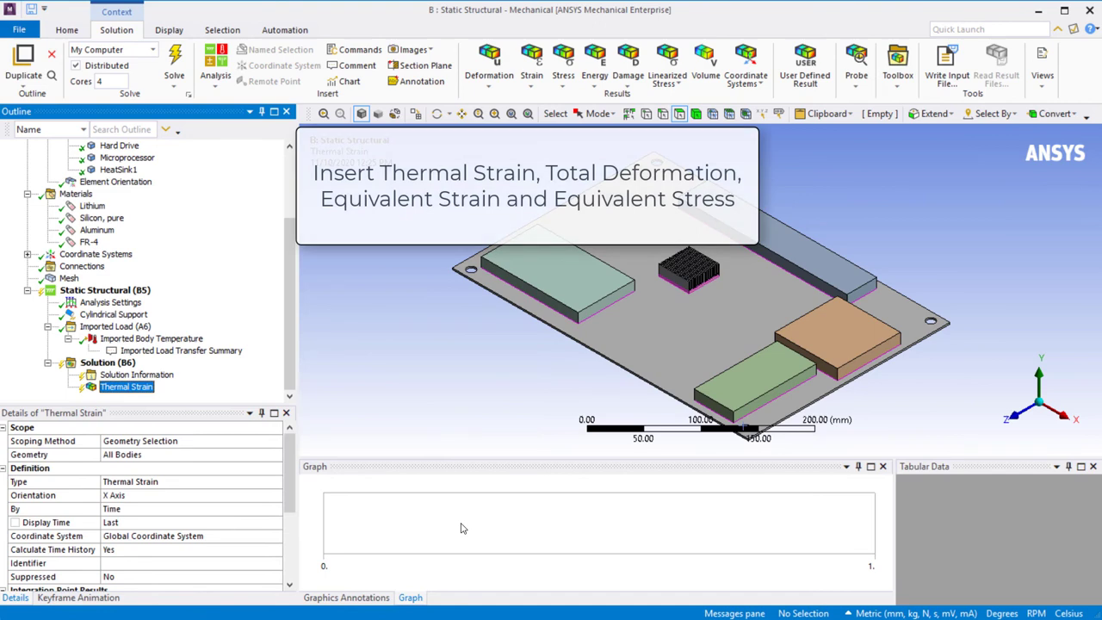
{"action": "right_click", "coordinate": [108, 363]}
{"action": "mouse_move", "coordinate": [146, 369]}
{"action": "mouse_move", "coordinate": [331, 352]}
{"action": "left_click", "coordinate": [471, 356]}
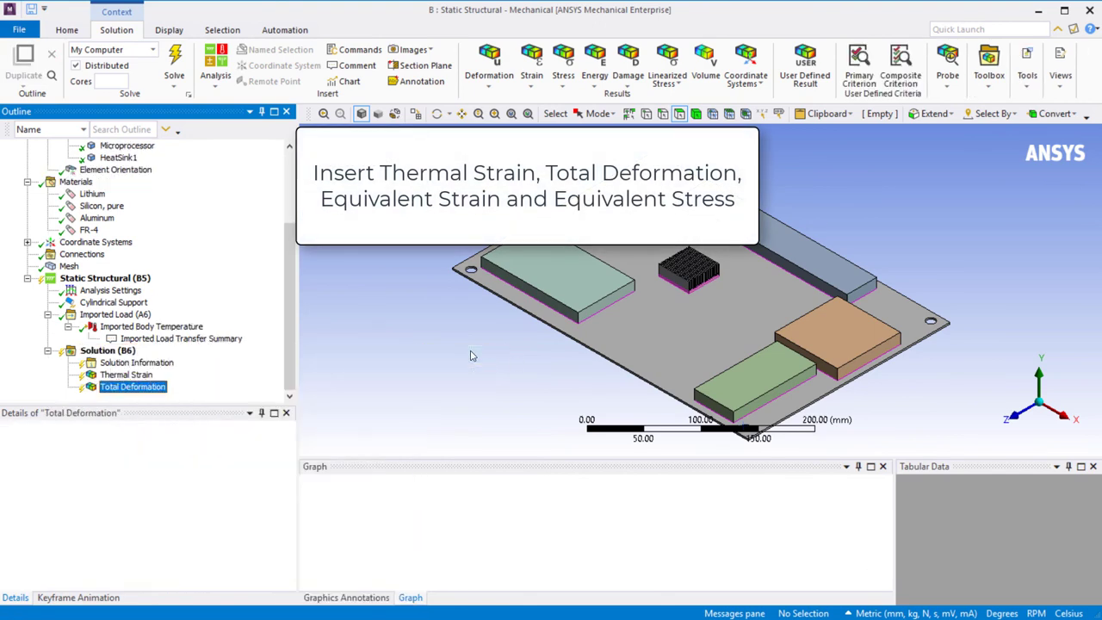
- Add Equivalent Elastic Strain and Equivalent (von-Mises) Stress results
{"action": "right_click", "coordinate": [108, 351]}
{"action": "mouse_move", "coordinate": [146, 359]}
{"action": "mouse_move", "coordinate": [370, 364]}
{"action": "left_click", "coordinate": [470, 381]}
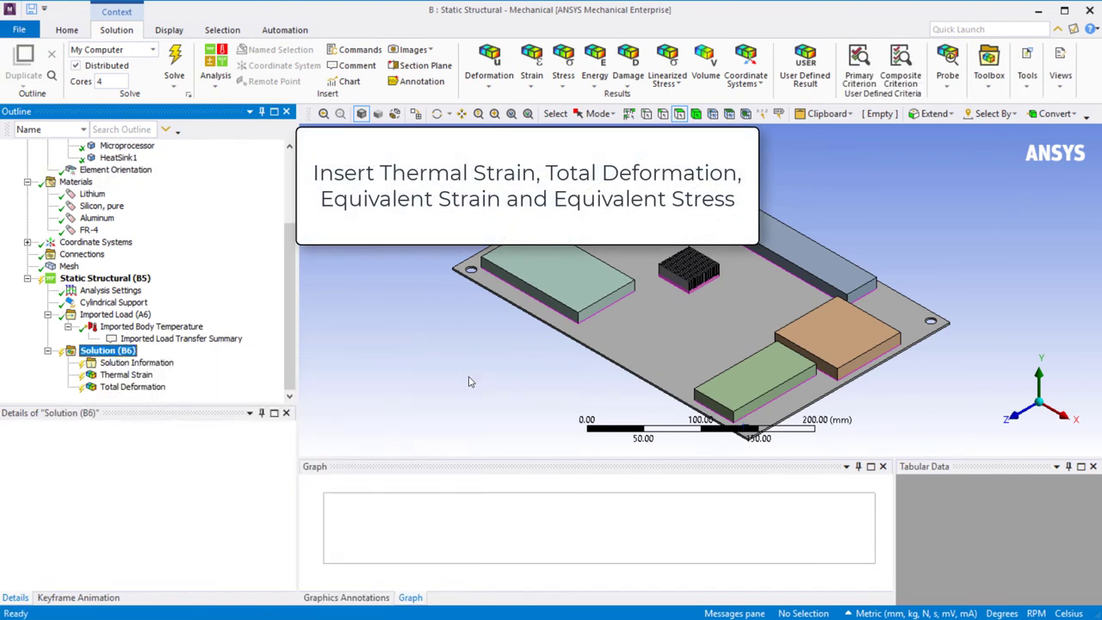
{"action": "right_click", "coordinate": [108, 338]}
{"action": "mouse_move", "coordinate": [164, 353]}
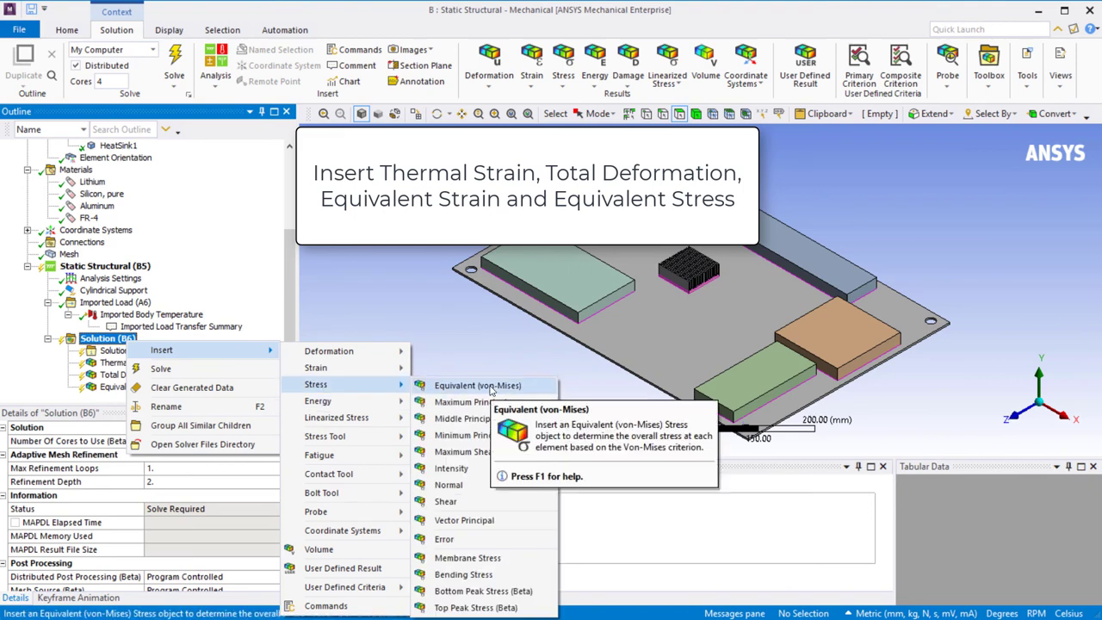
{"action": "left_click", "coordinate": [474, 386]}
- Solve the structural analysis and view the Thermal Strain contour
{"action": "left_click", "coordinate": [109, 329]}
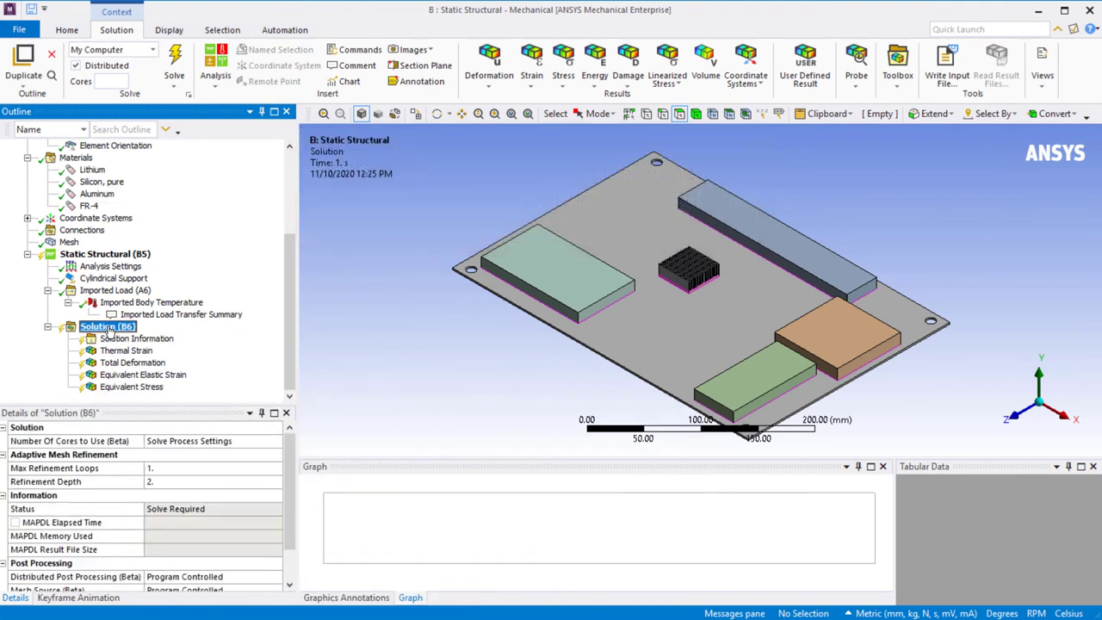
{"action": "right_click", "coordinate": [111, 328]}
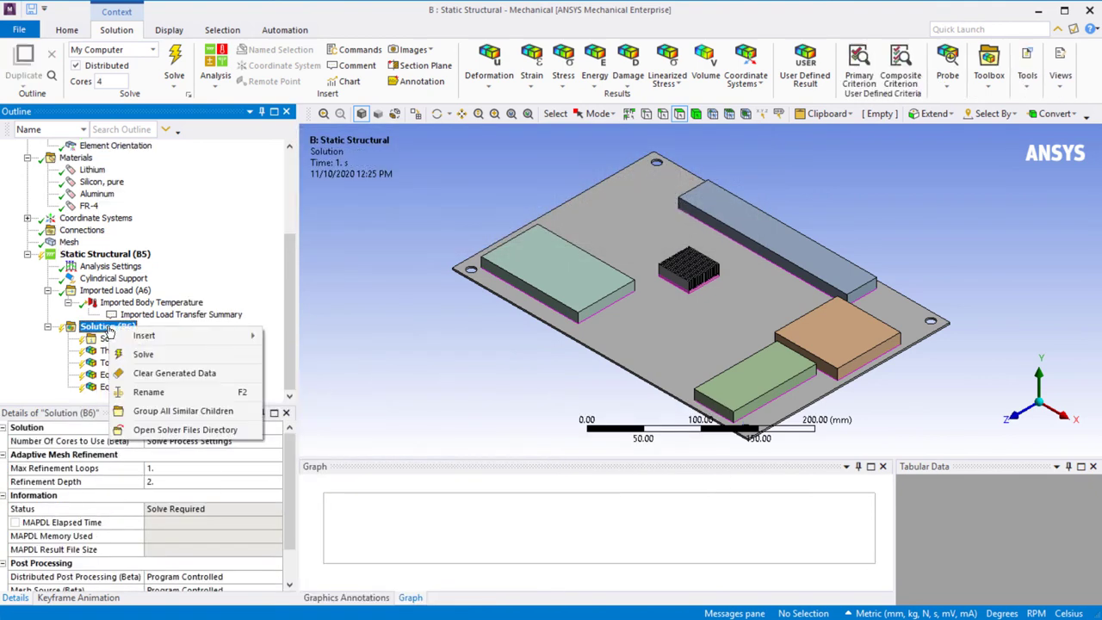
{"action": "left_click", "coordinate": [143, 355]}
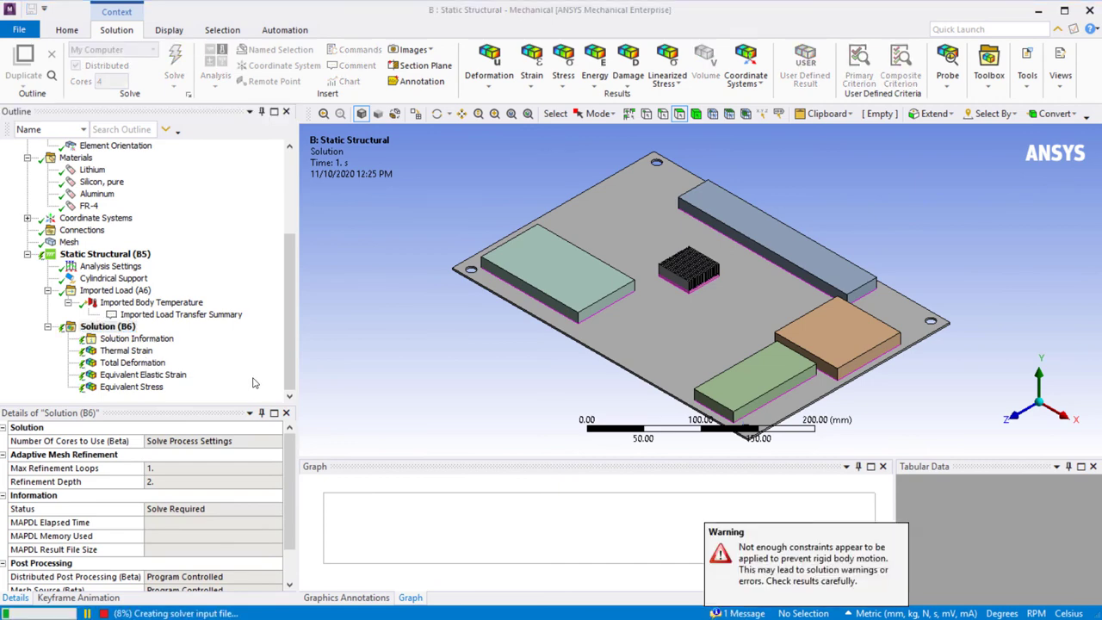
{"action": "left_click", "coordinate": [145, 351]}
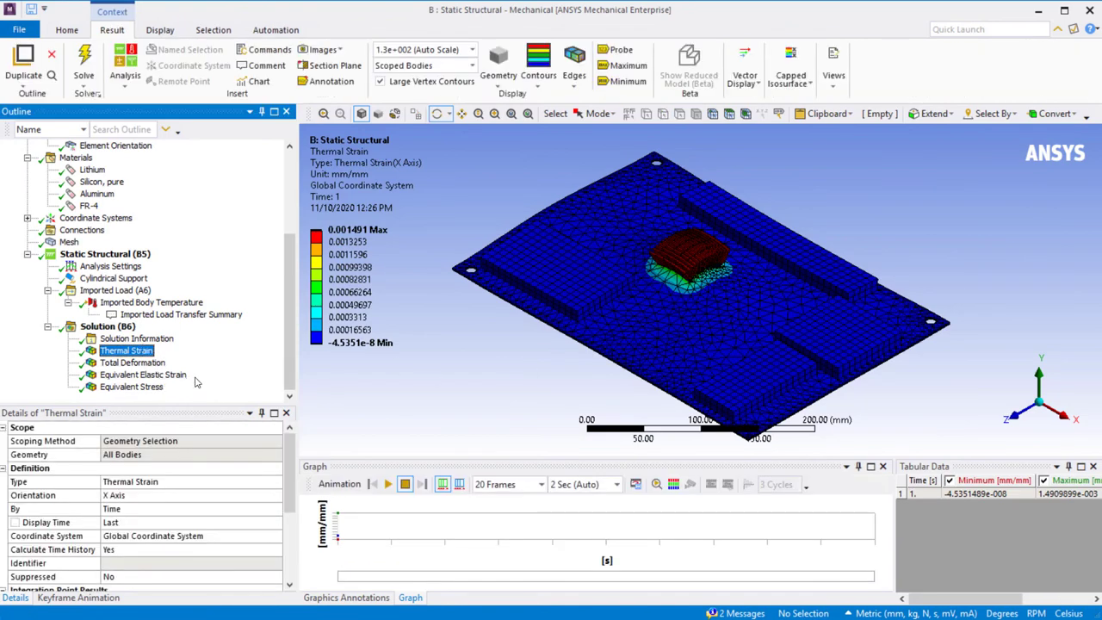
- Show the equivalent elastic strain with No WireFrame edges, viewed along X and isometric
{"action": "left_click", "coordinate": [146, 375]}
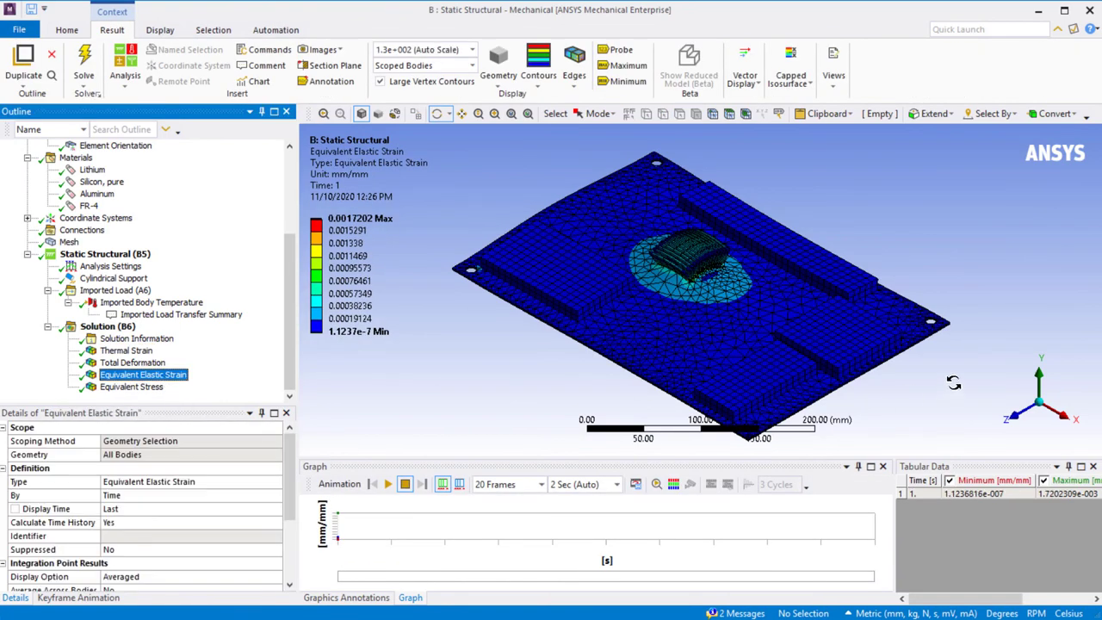
{"action": "left_click_drag", "start_coordinate": [620, 275], "coordinate": [693, 231]}
{"action": "left_click", "coordinate": [575, 65]}
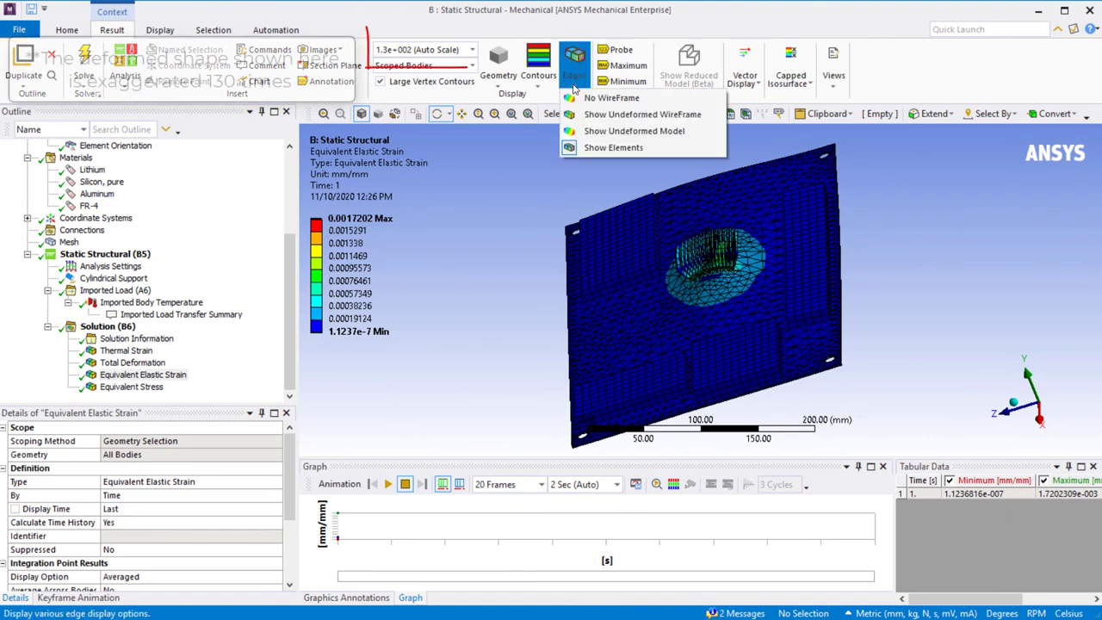
{"action": "left_click", "coordinate": [594, 103]}
{"action": "left_click_drag", "start_coordinate": [741, 259], "coordinate": [988, 386]}
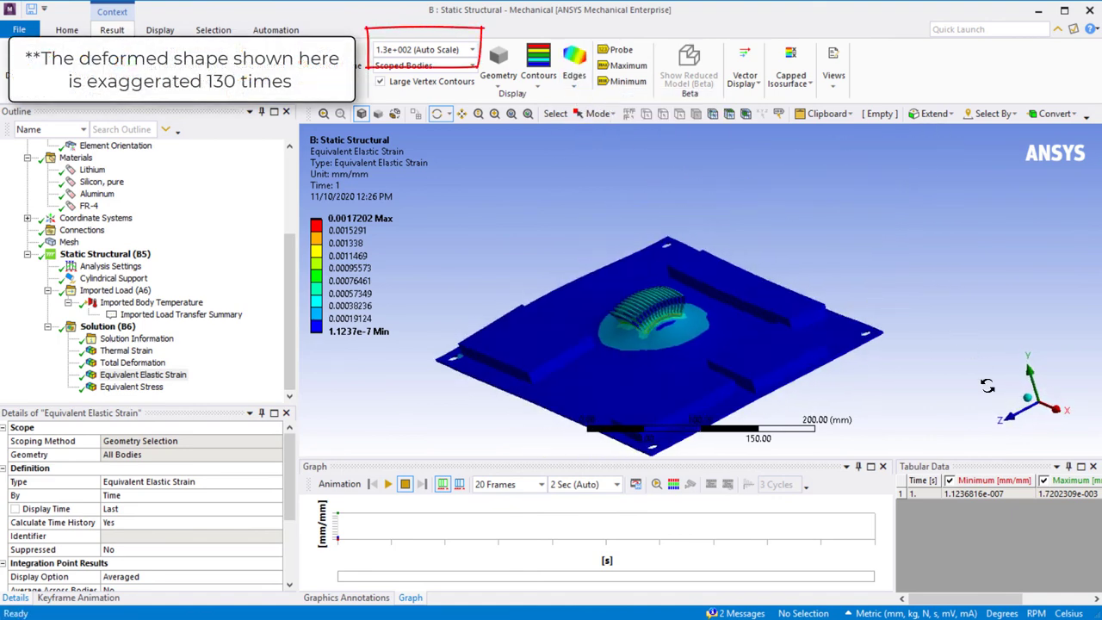
{"action": "left_click", "coordinate": [1026, 404]}
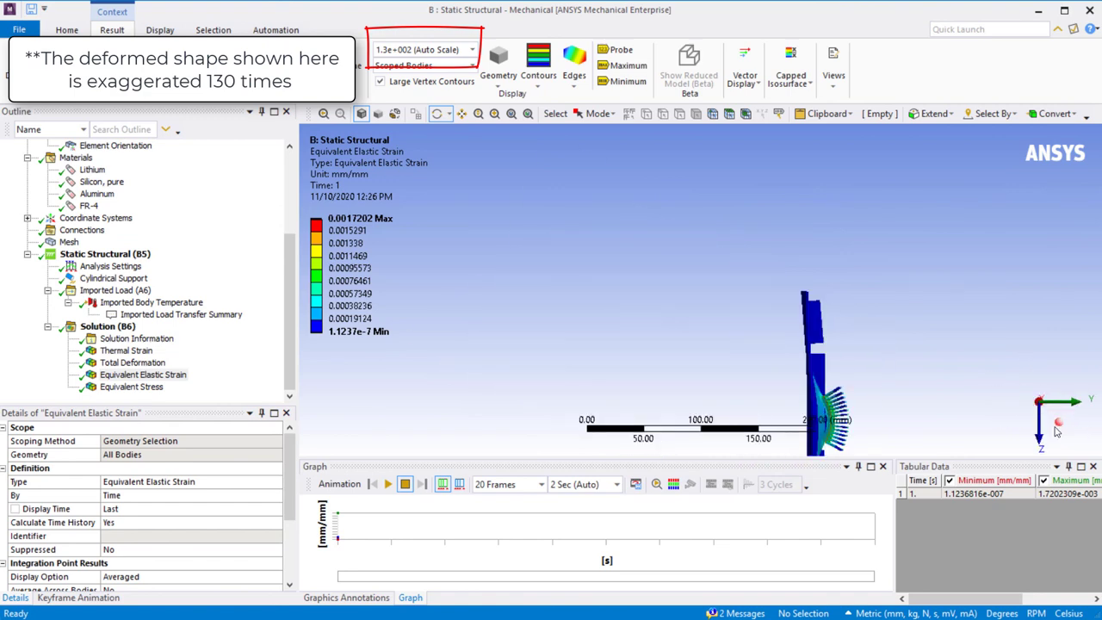
{"action": "left_click", "coordinate": [1058, 425]}
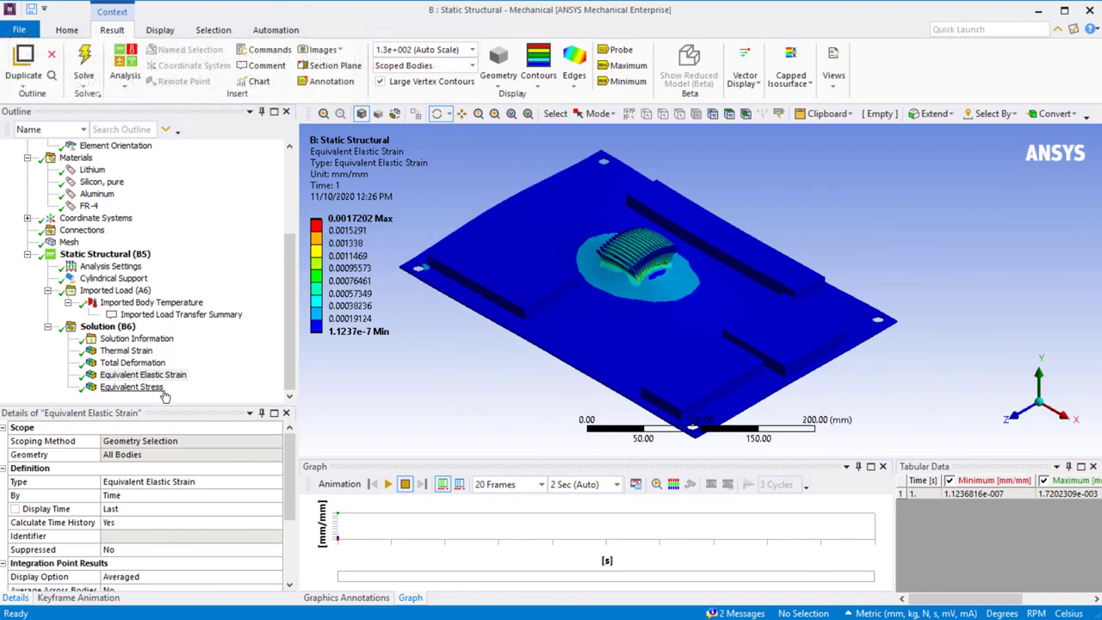
- Display the von-Mises equivalent stress contour, 0.001681 to 179.99 MPa
{"action": "left_click", "coordinate": [133, 388]}
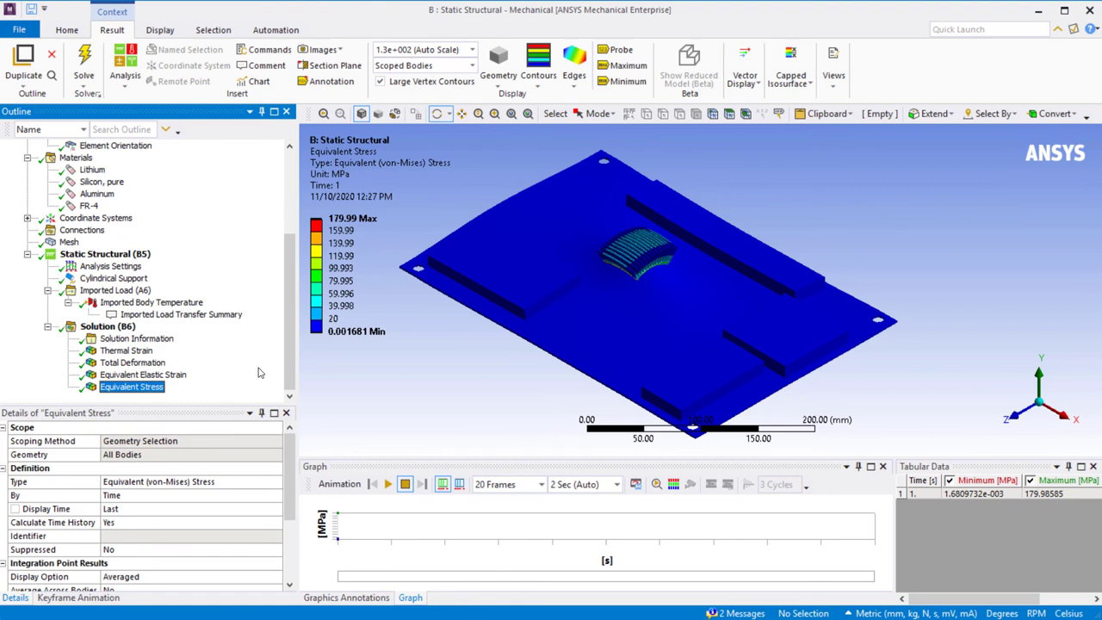
{"action": "scroll", "coordinate": [677, 320], "scroll_direction": "up", "scroll_amount": 3}
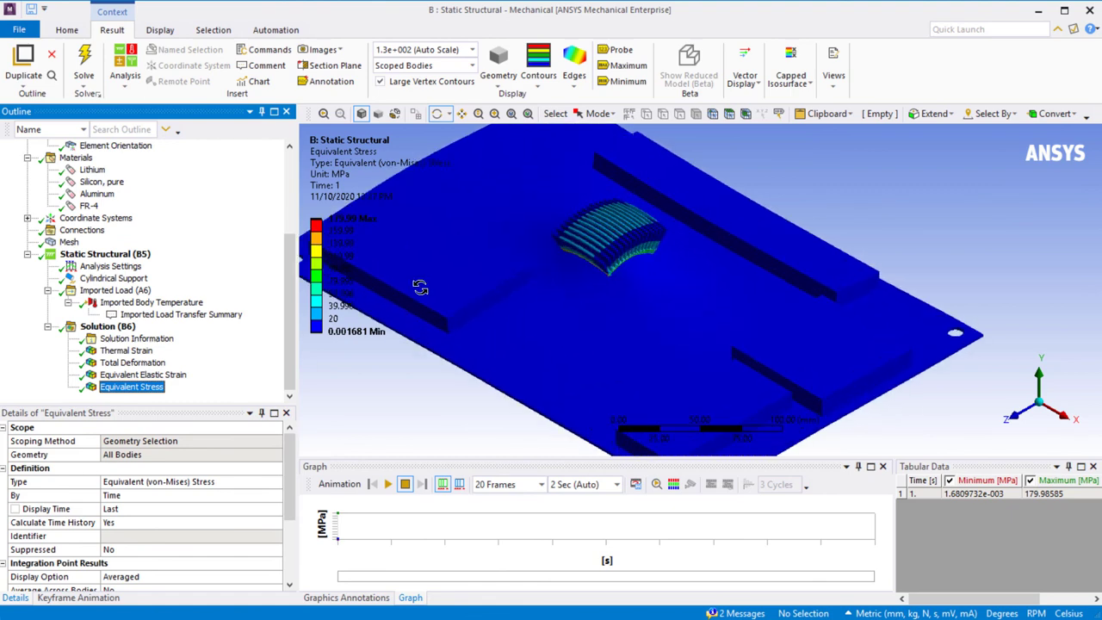
{"action": "scroll", "coordinate": [650, 293], "scroll_direction": "down", "scroll_amount": 3}
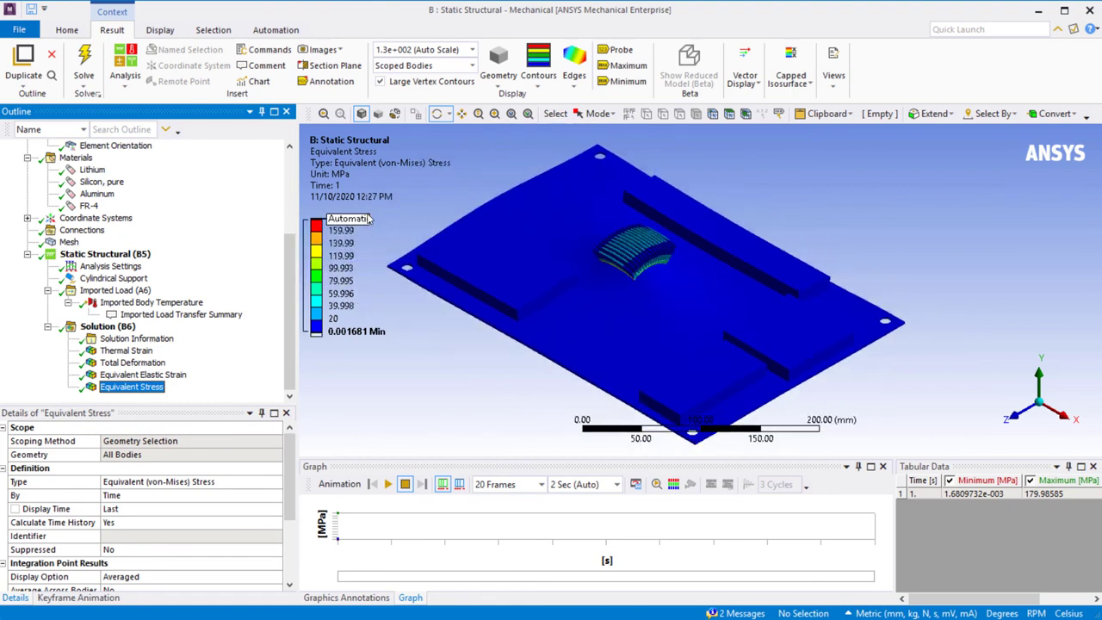